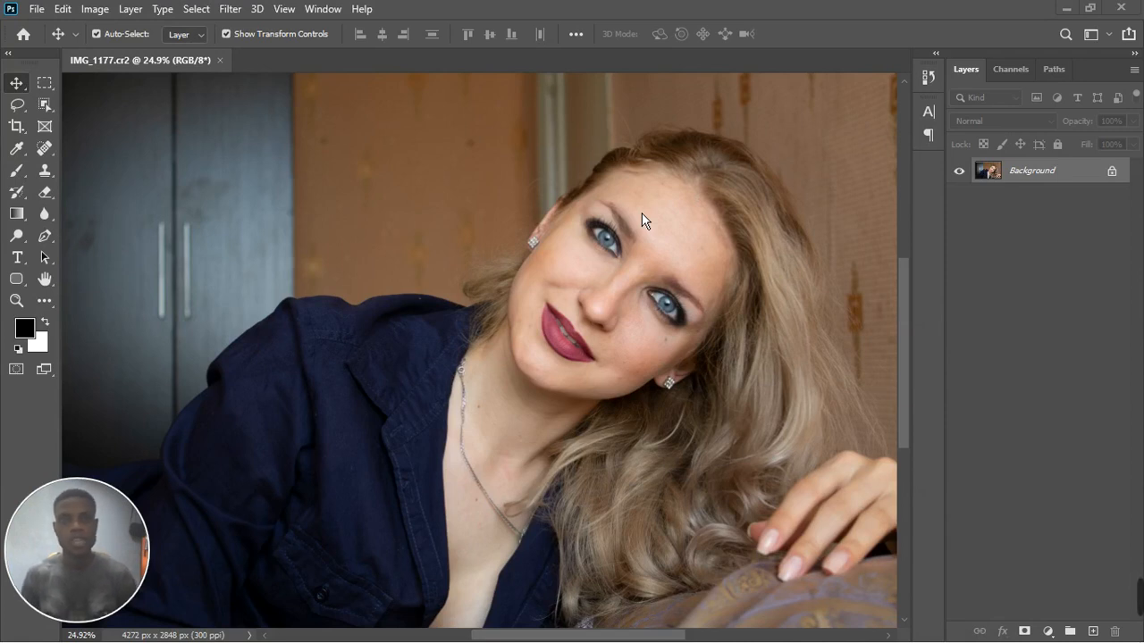
scroll(601, 272, down, 3)
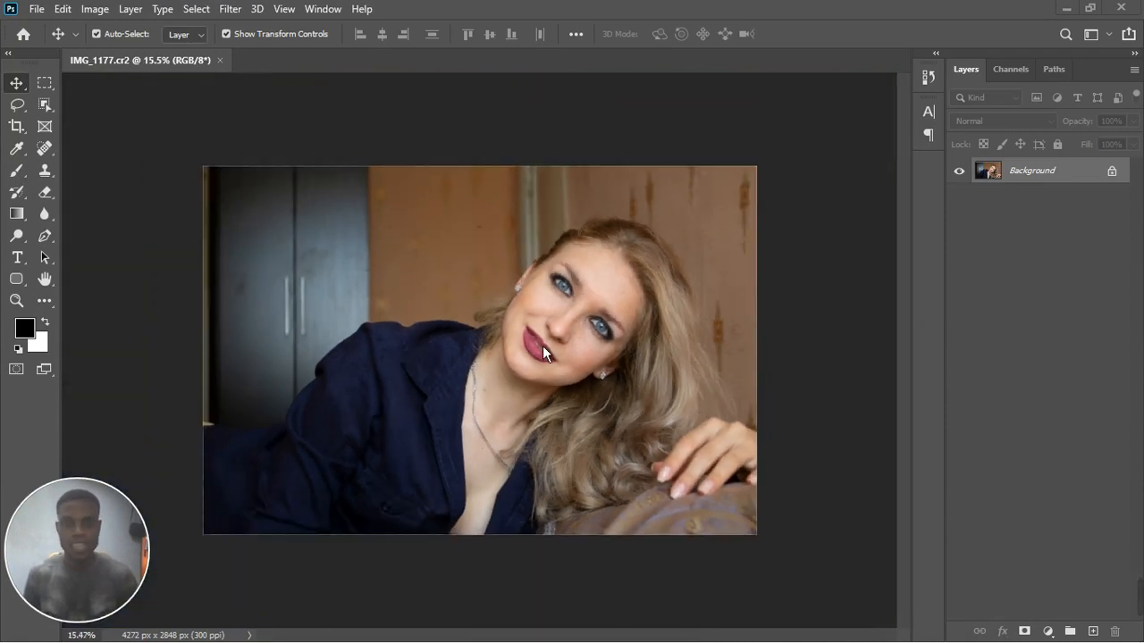
scroll(516, 392, up, 2)
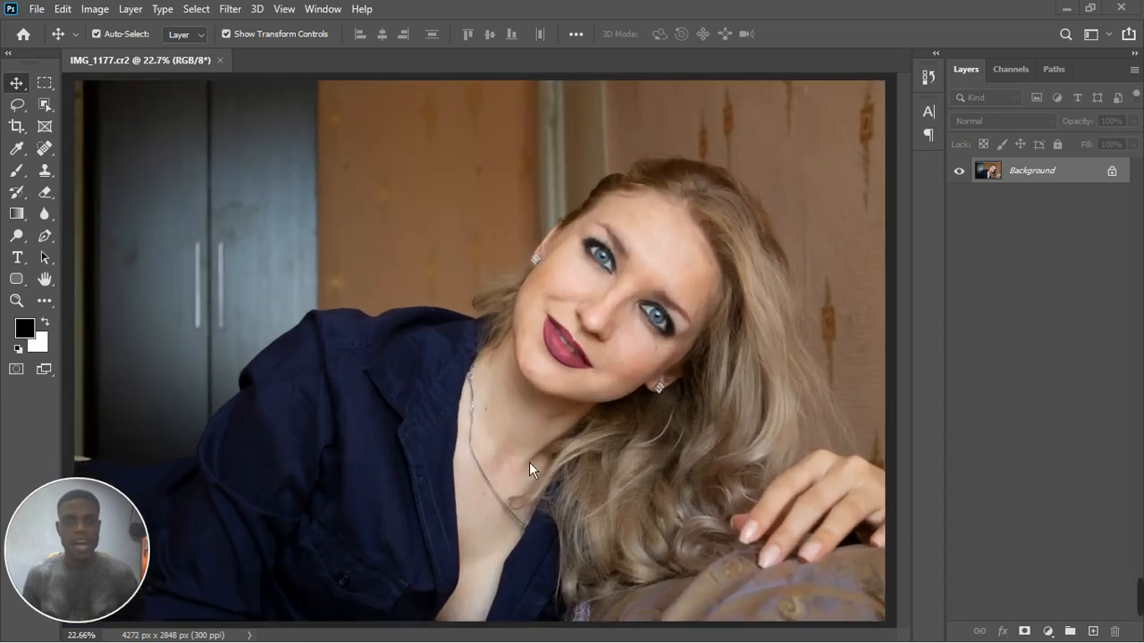
scroll(587, 441, up, 4)
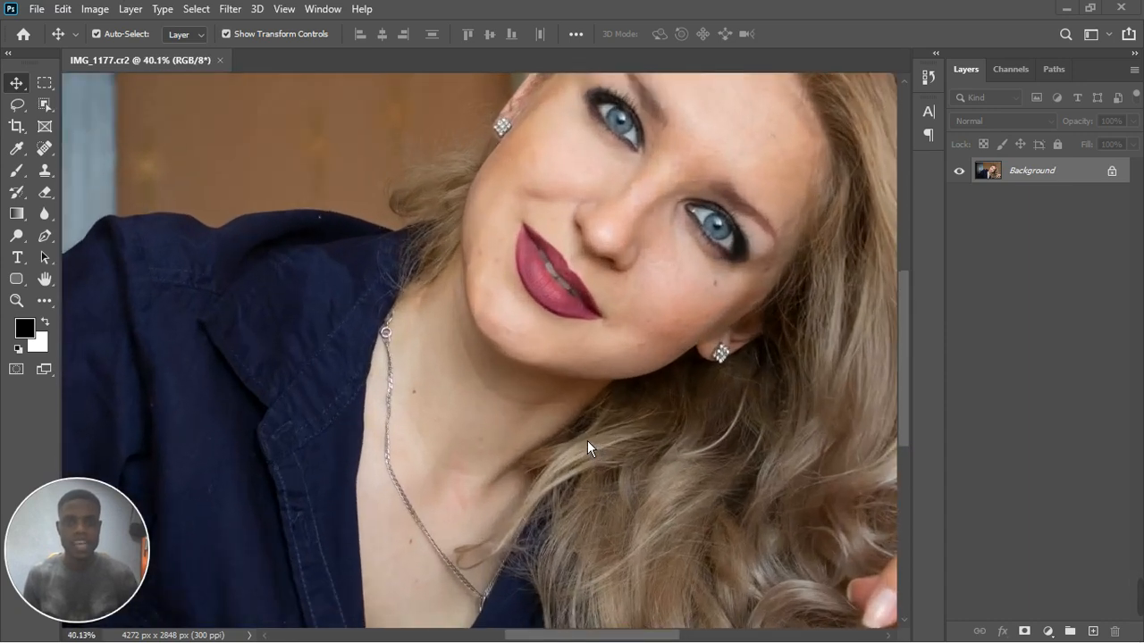
scroll(587, 440, down, 2)
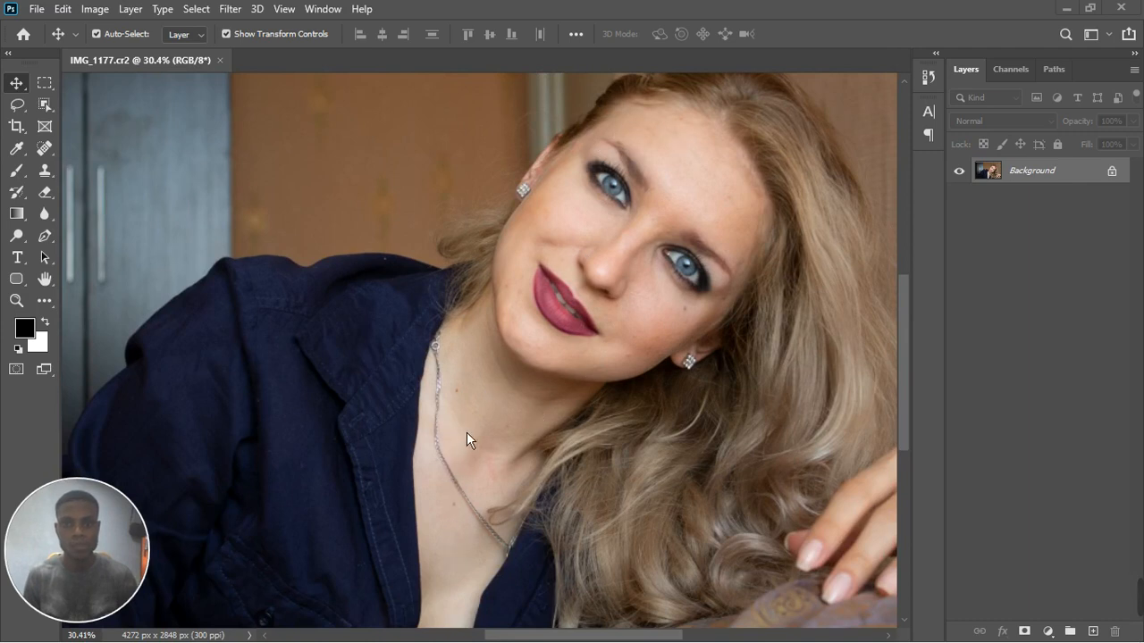
scroll(503, 441, down, 1)
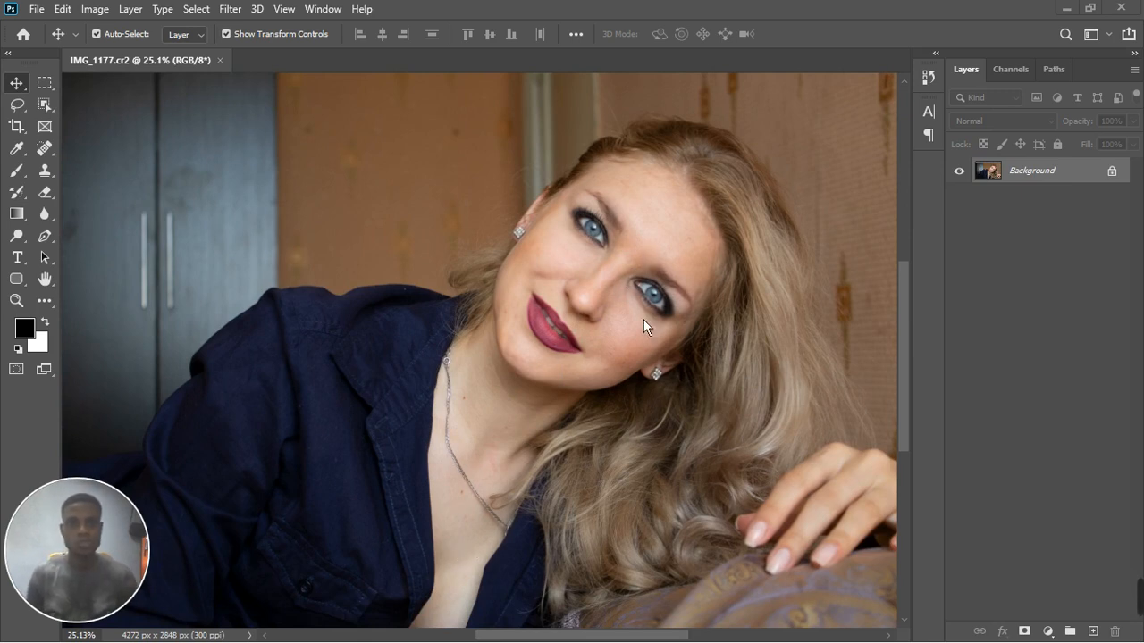
scroll(644, 399, down, 3)
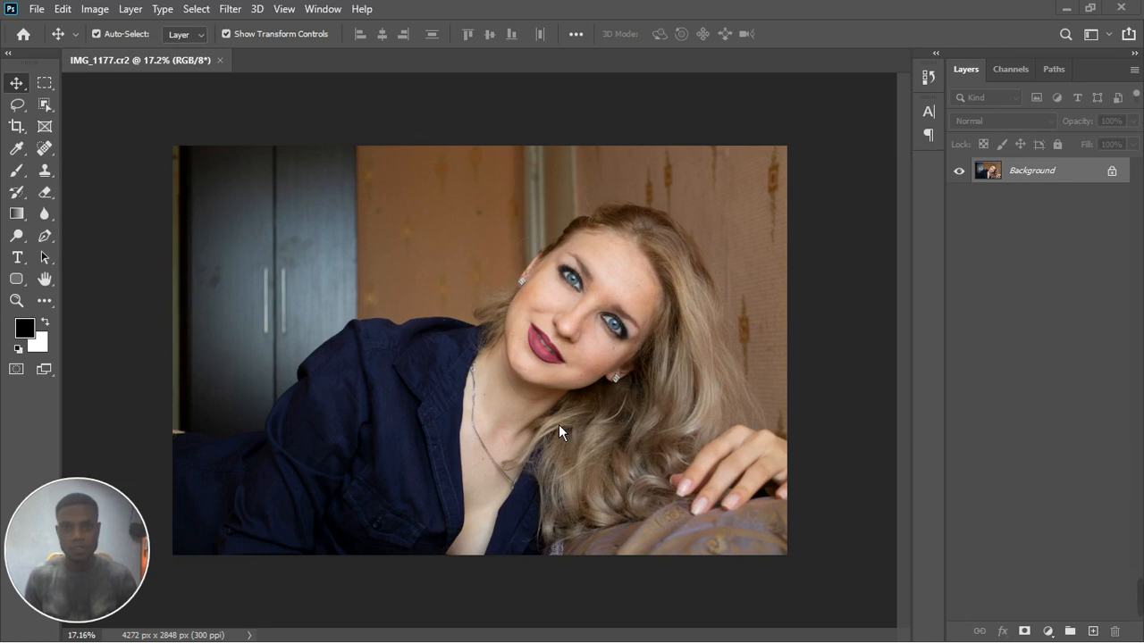
scroll(558, 424, up, 2)
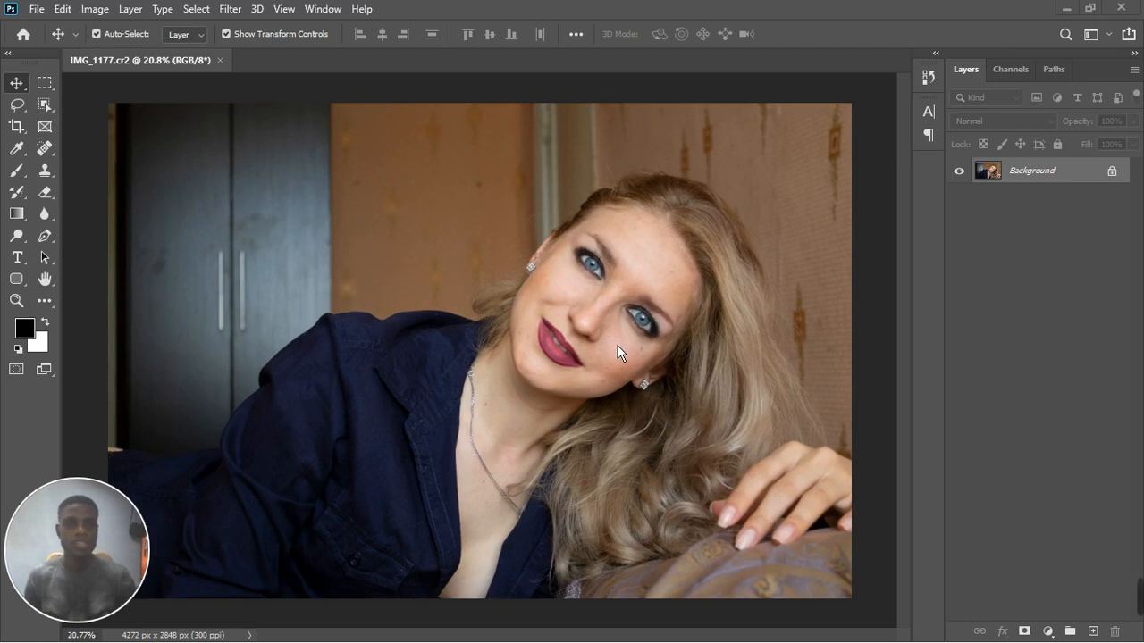
- Duplicate the unlocked Background photo layer and hide the original underneath
click(1111, 171)
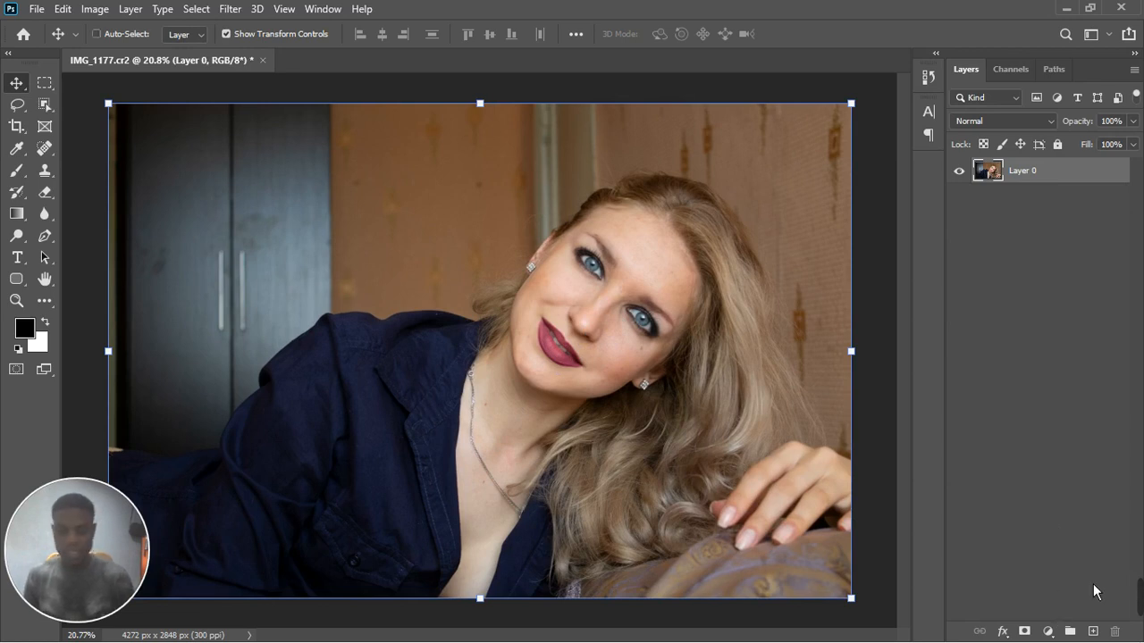
key(ctrl+j)
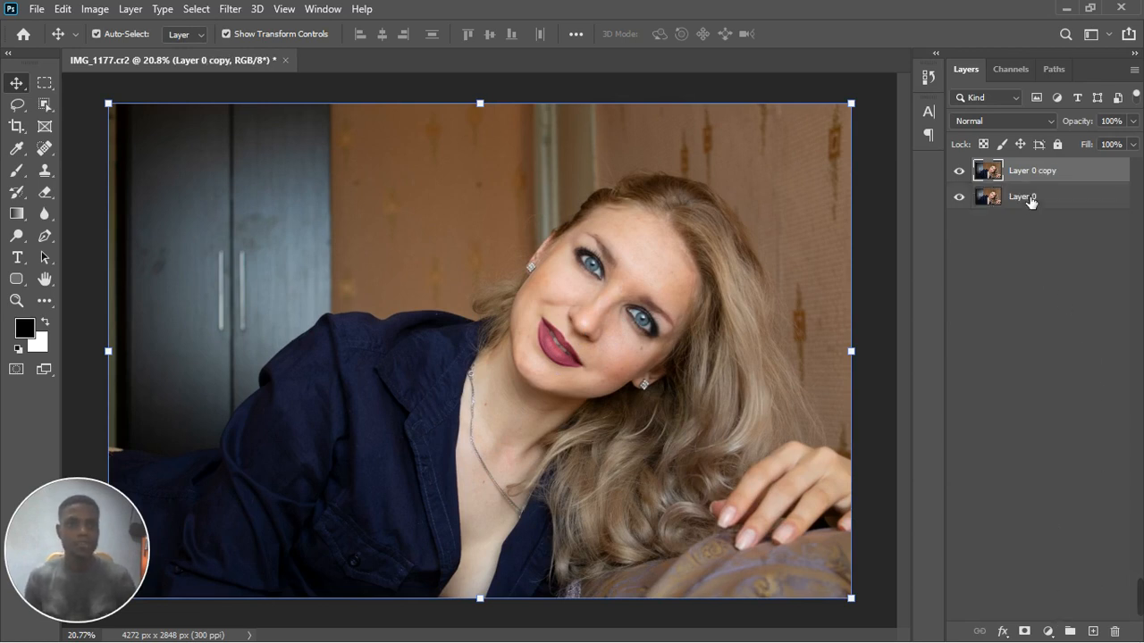
click(958, 197)
- Add a Hue/Saturation adjustment layer above the duplicated photo and move its settings clear of the woman's face and hair
click(1048, 632)
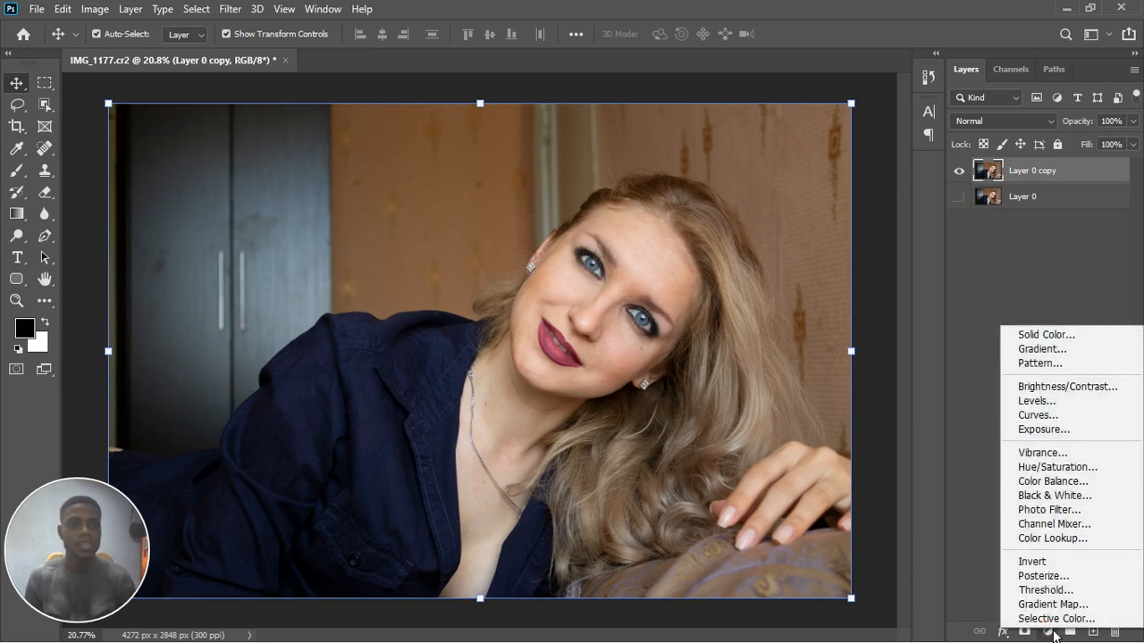
click(1059, 472)
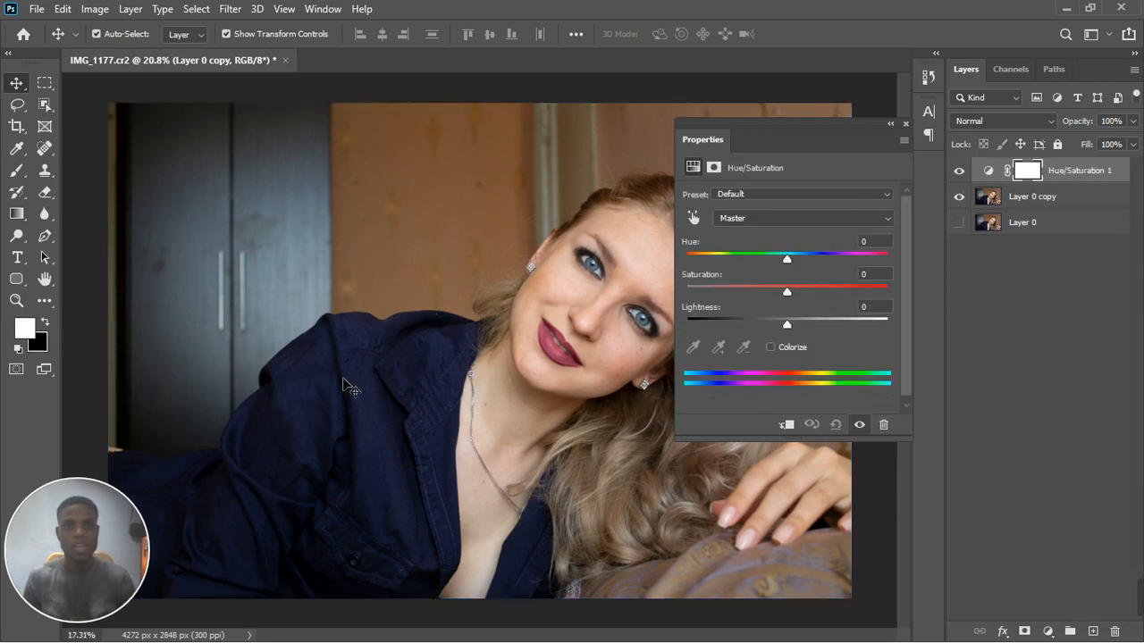
scroll(344, 379, down, 3)
scroll(418, 335, down, 2)
scroll(420, 341, down, 1)
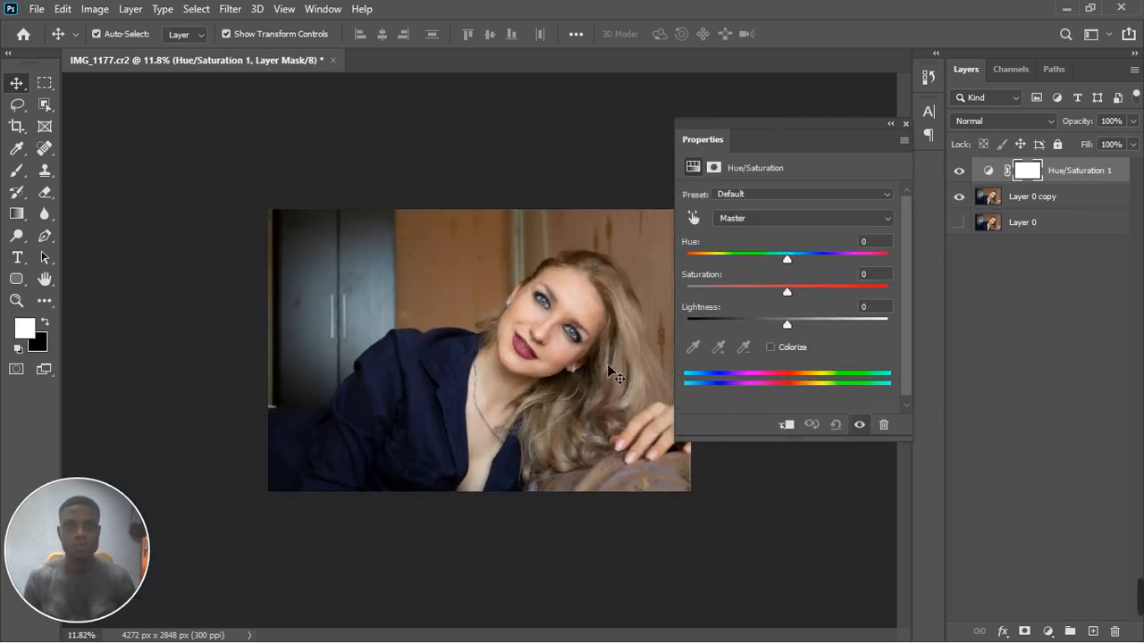
scroll(643, 334, up, 3)
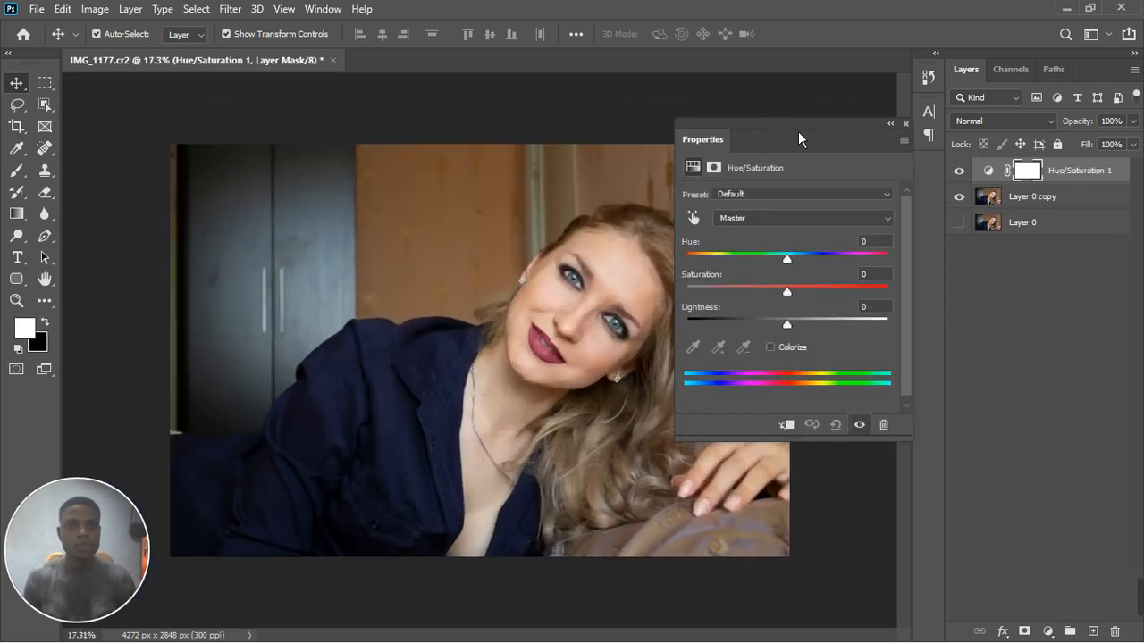
drag(798, 131, 869, 149)
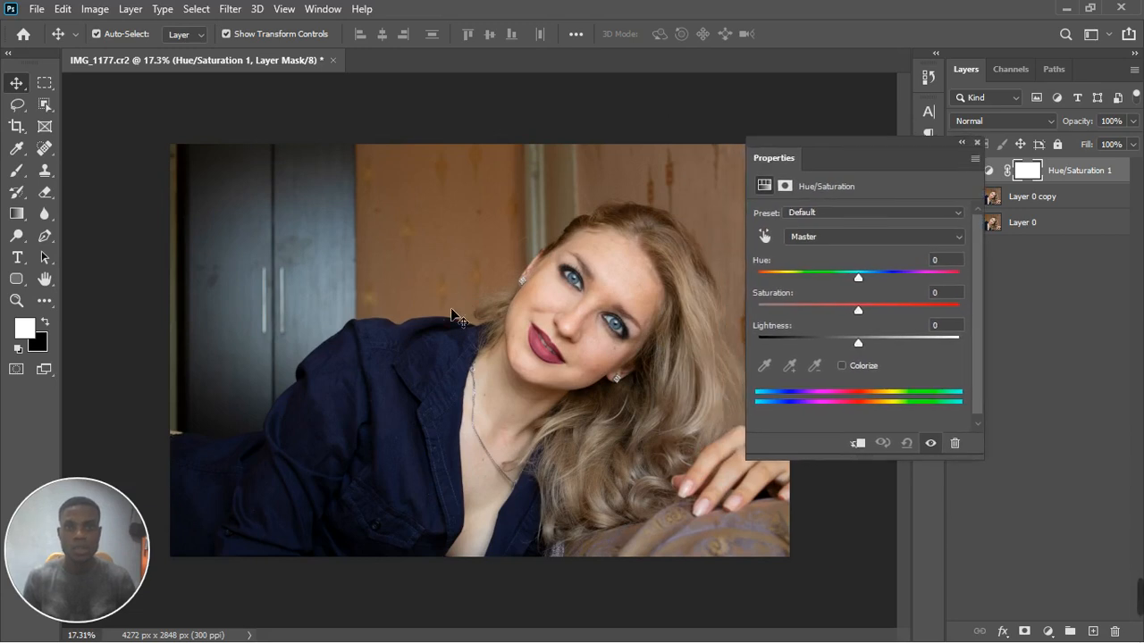
- Target the Reds by sampling the forehead skin with the on-image adjustment tool and set their Hue to +147
click(765, 238)
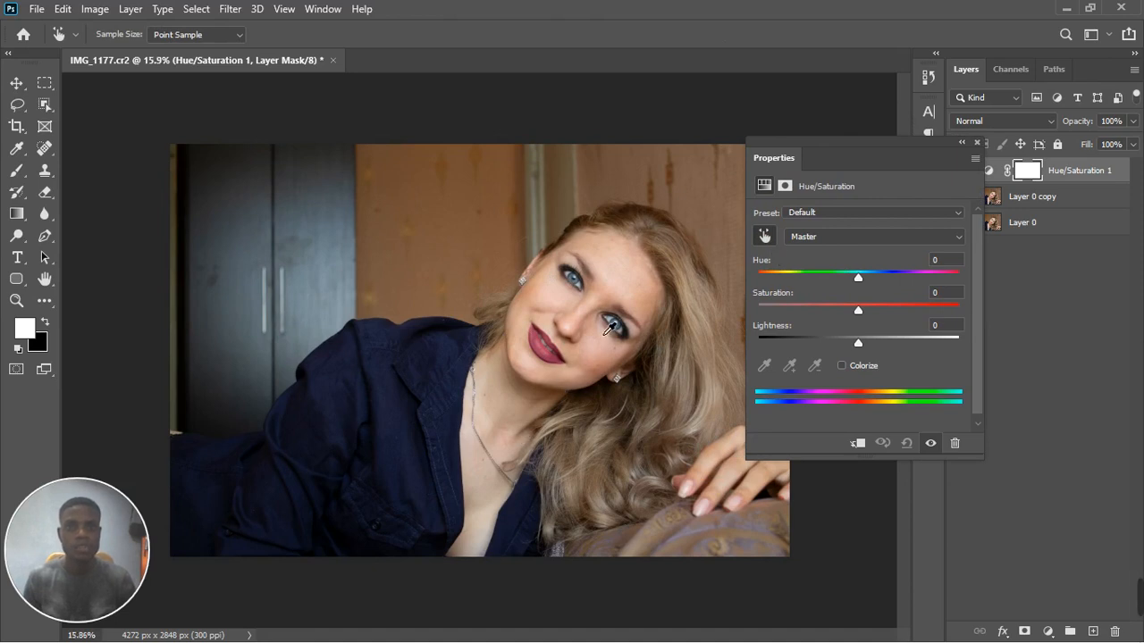
scroll(605, 335, up, 1)
scroll(624, 294, up, 2)
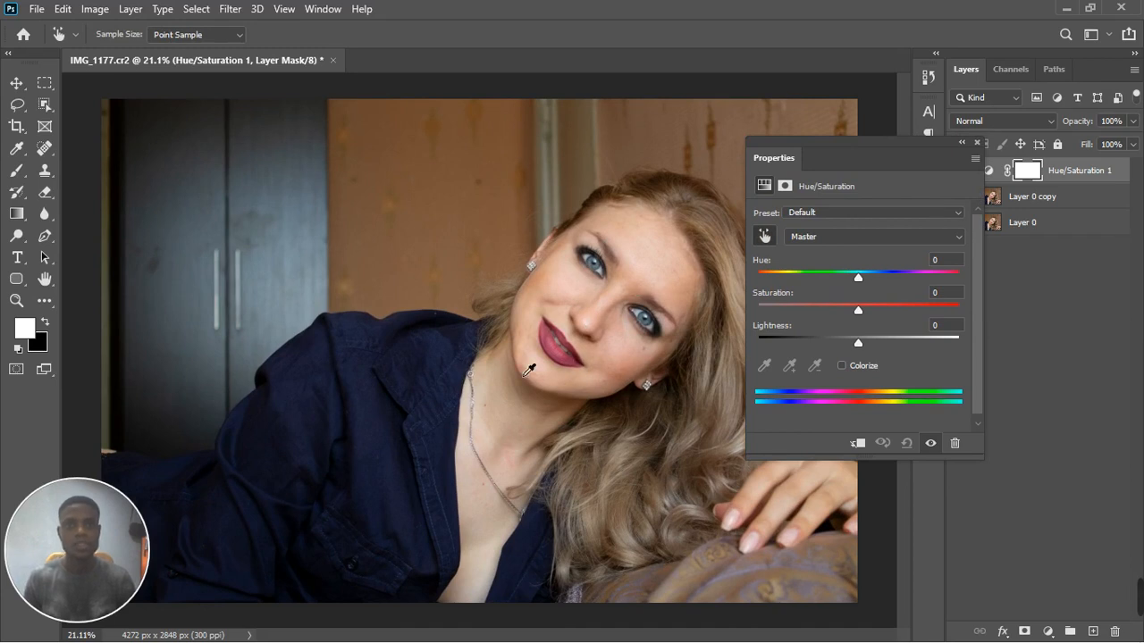
click(647, 268)
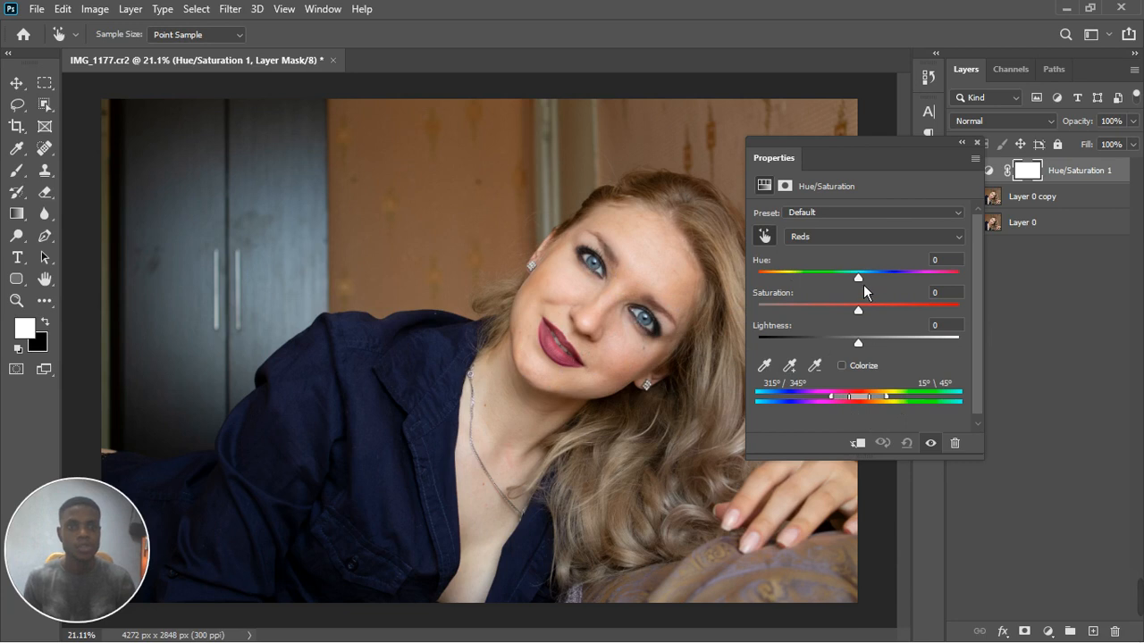
drag(867, 286, 953, 276)
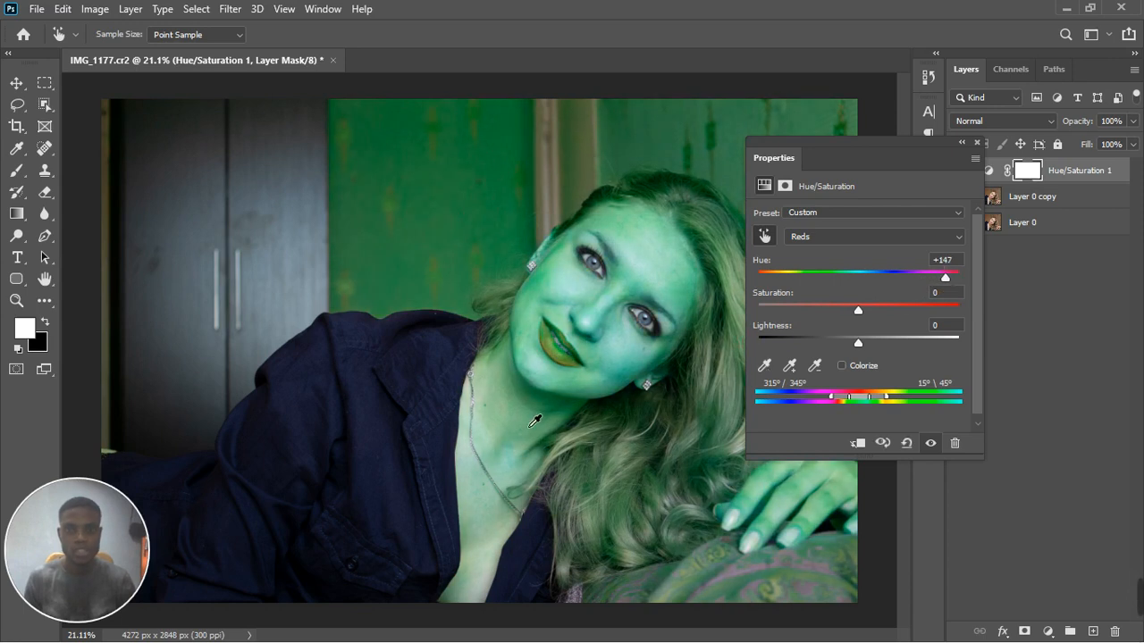
- Compare the portrait with and without the Hue/Saturation adjustment to examine which areas the red hue shift affects
scroll(640, 362, up, 3)
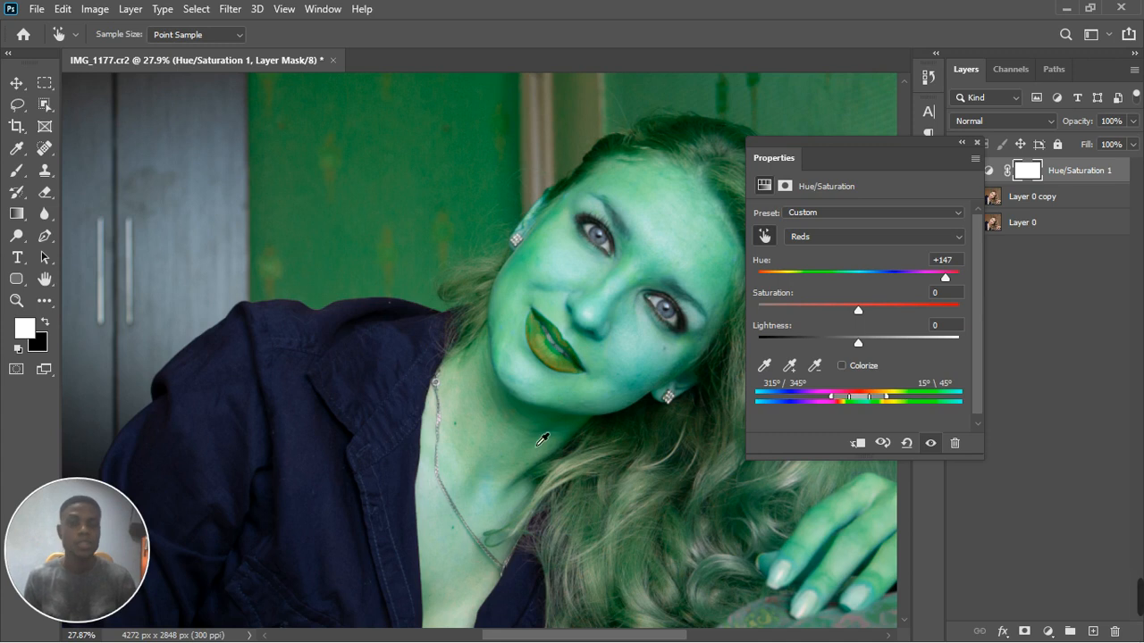
scroll(447, 318, down, 2)
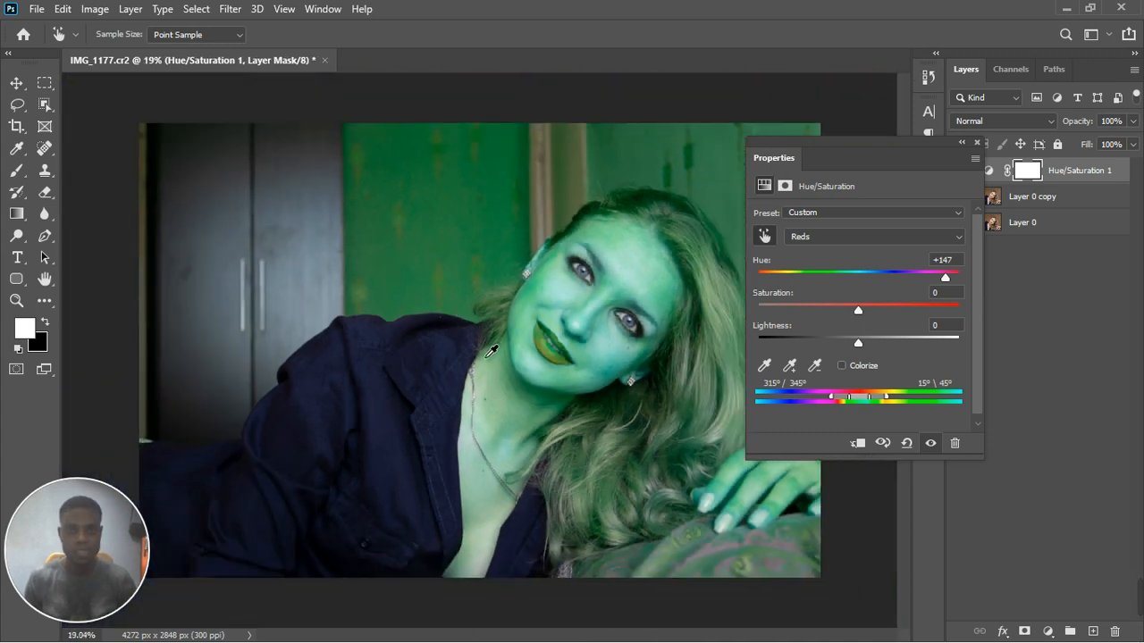
scroll(491, 351, down, 1)
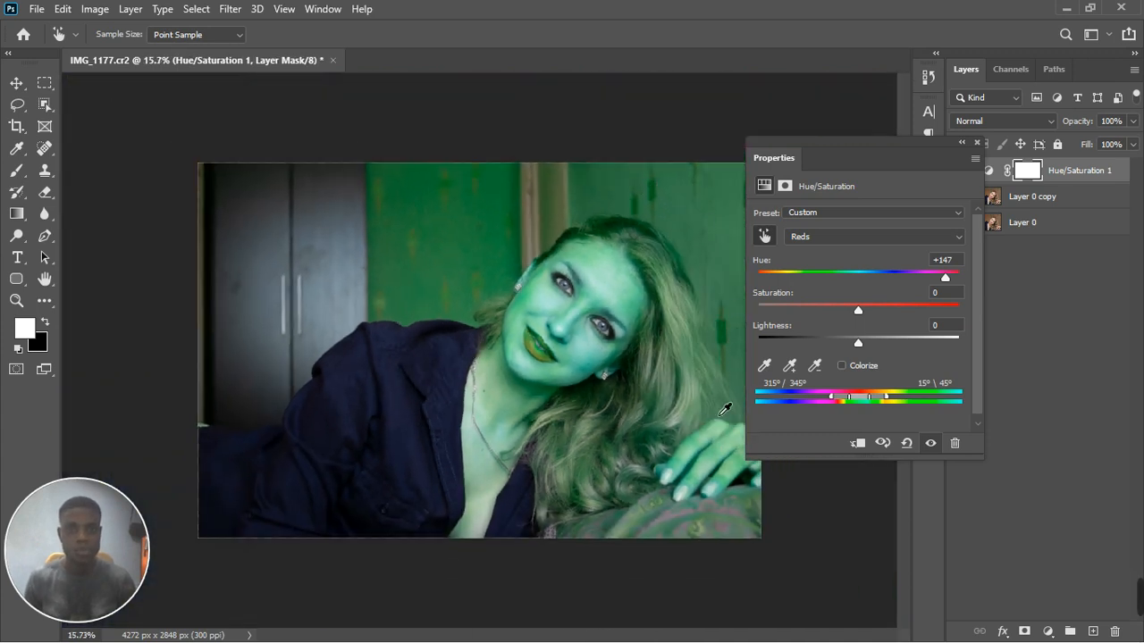
scroll(687, 348, up, 1)
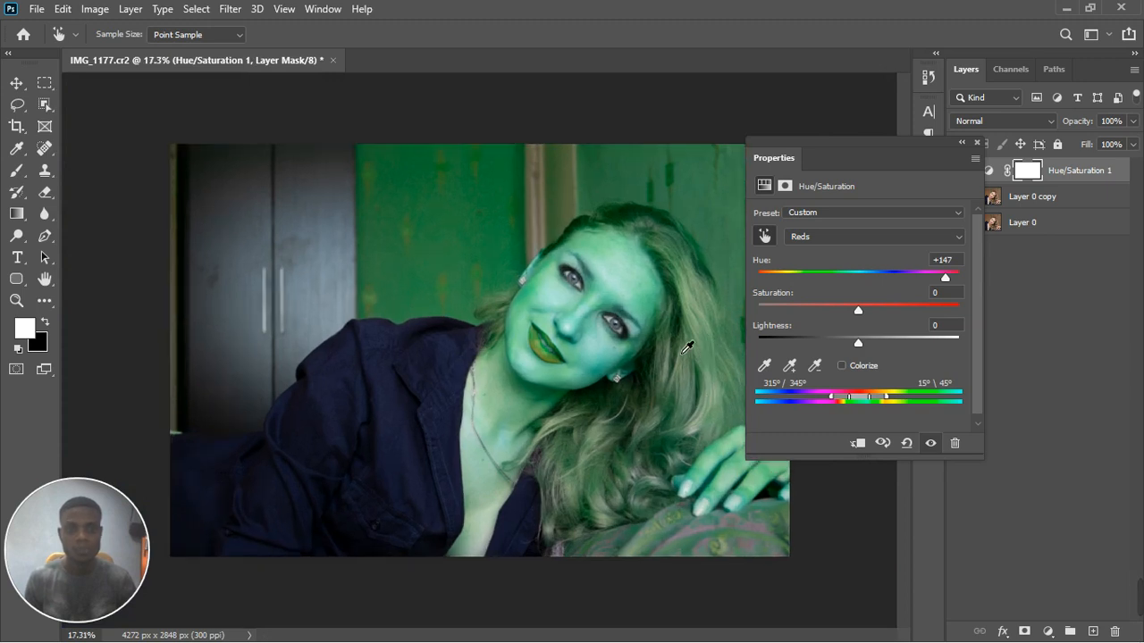
click(932, 443)
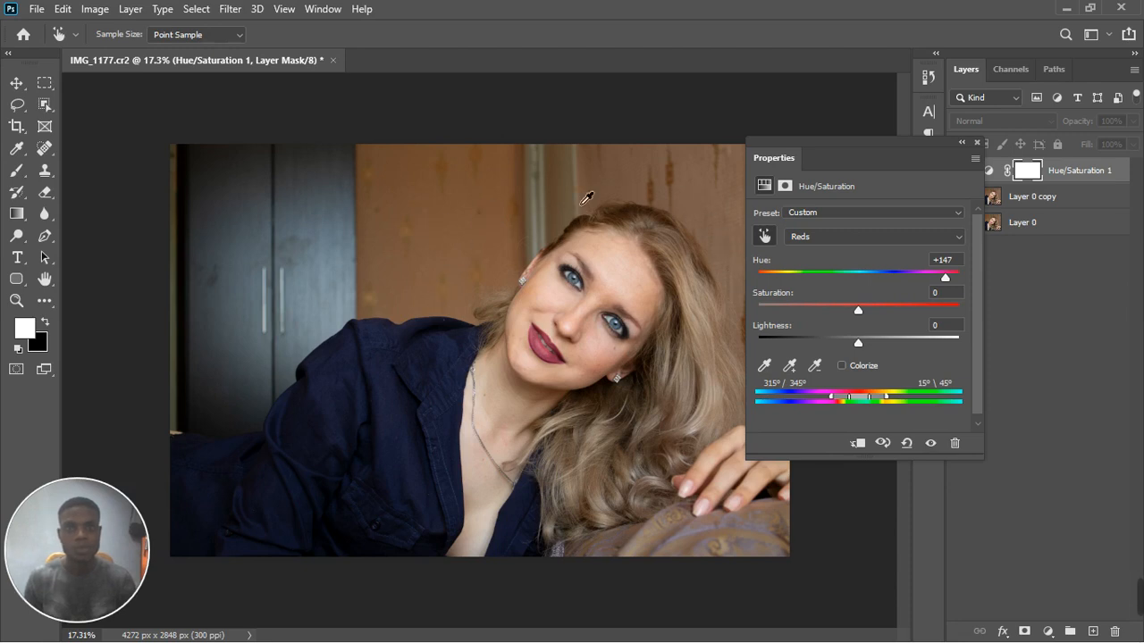
click(931, 444)
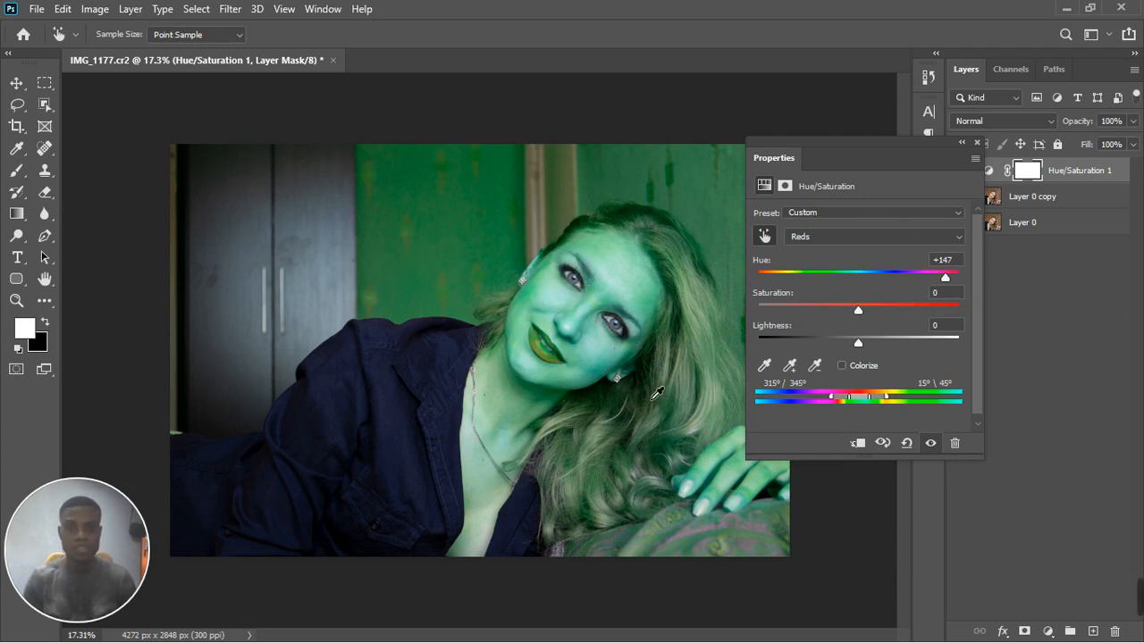
- Narrow the Reds colour range to 332°/355° at the lower end and 13°\32° at the upper end
scroll(534, 365, up, 3)
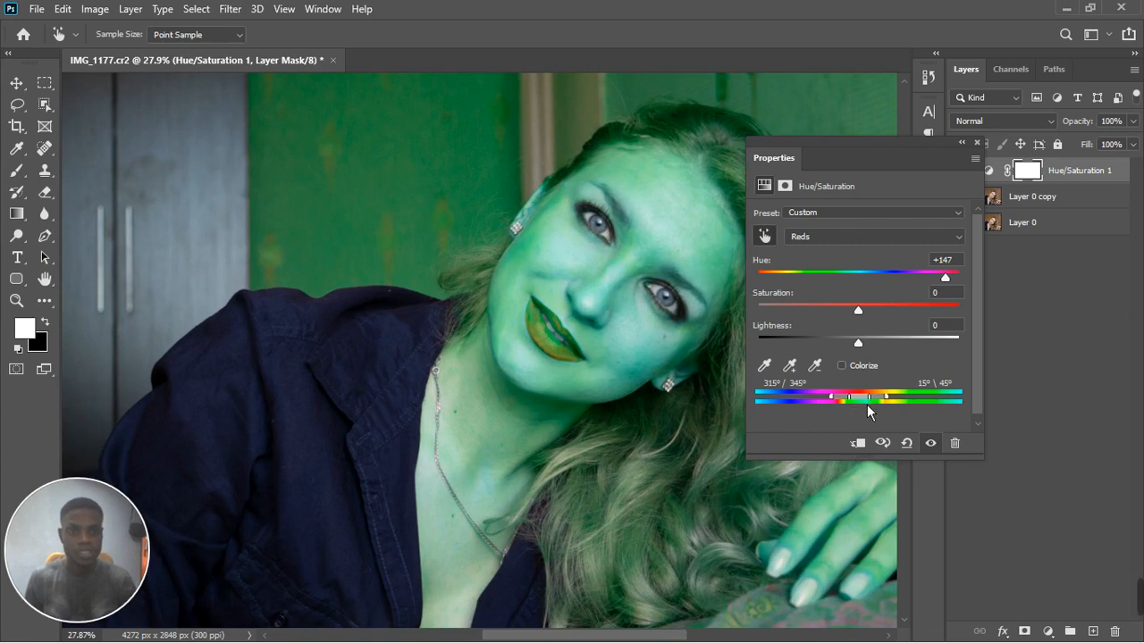
mouse_move(871, 404)
mouse_down()
mouse_move(885, 400)
mouse_move(863, 409)
mouse_up()
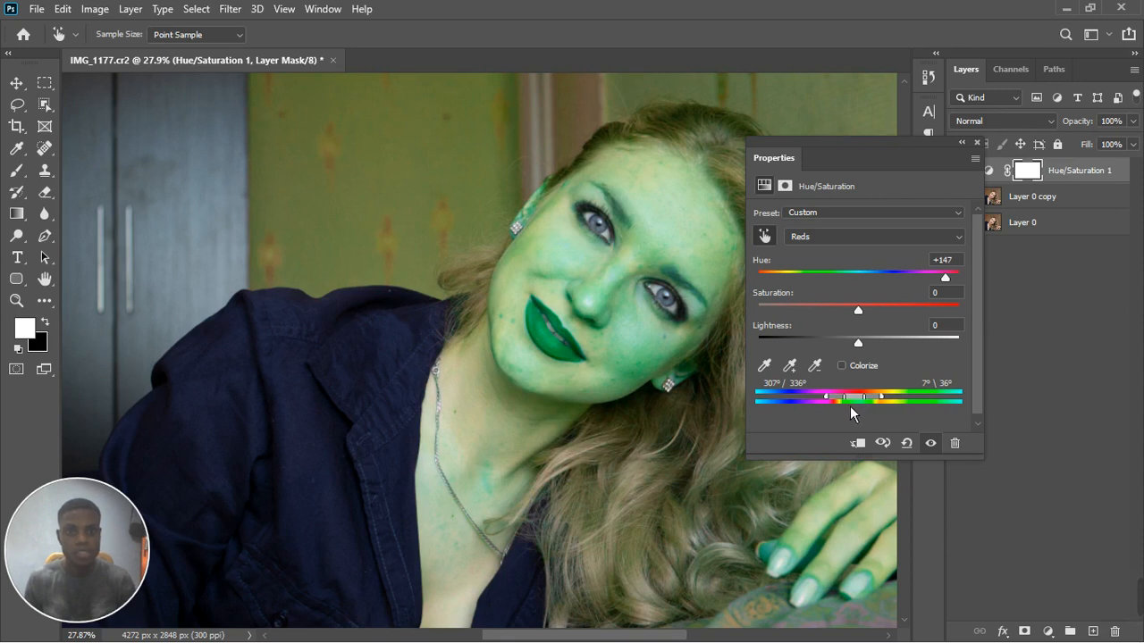
drag(856, 404, 862, 404)
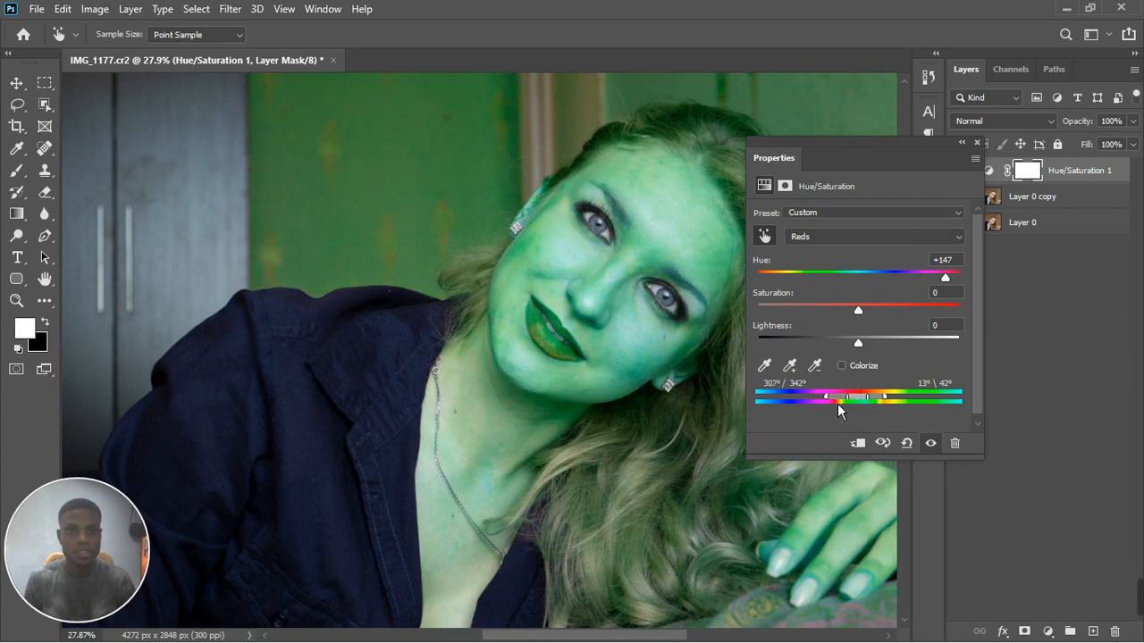
drag(837, 403, 870, 401)
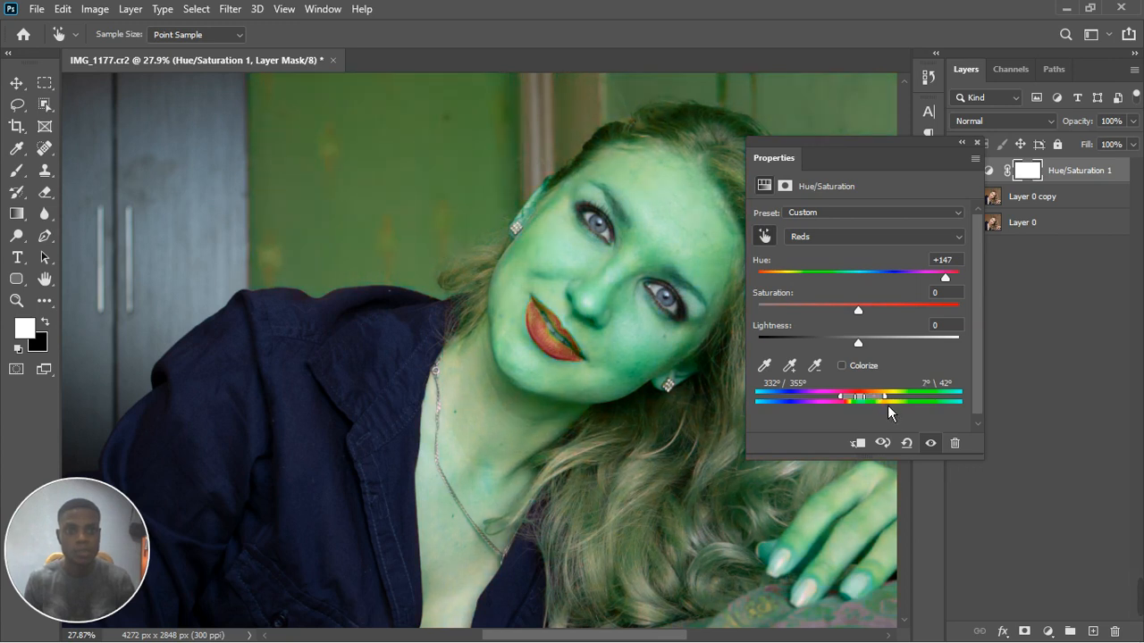
drag(889, 403, 877, 403)
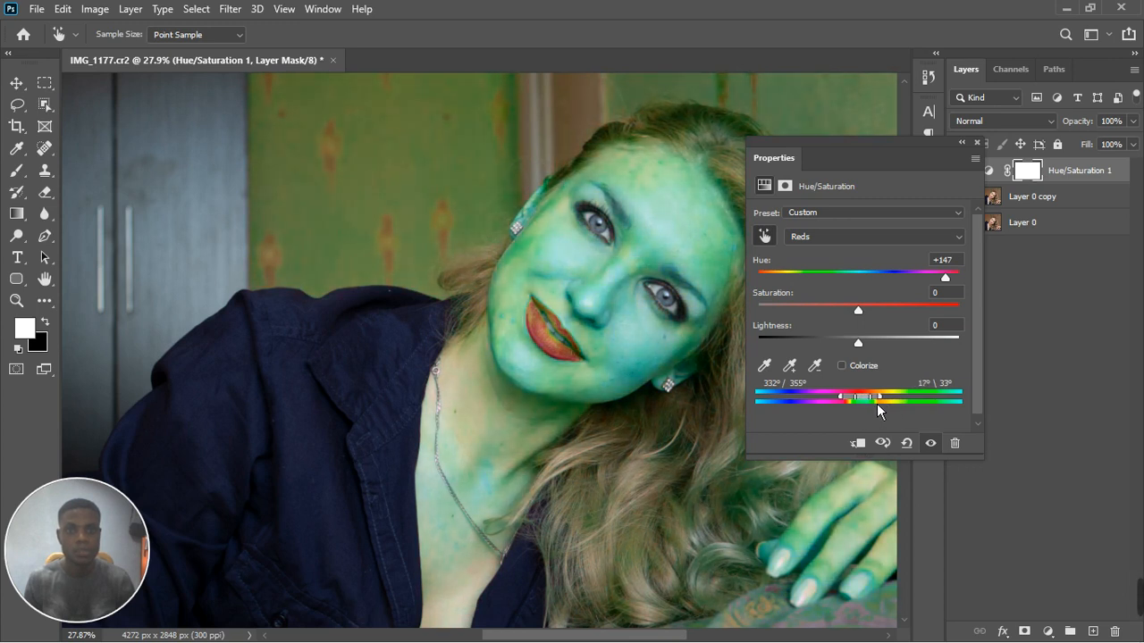
drag(876, 403, 885, 406)
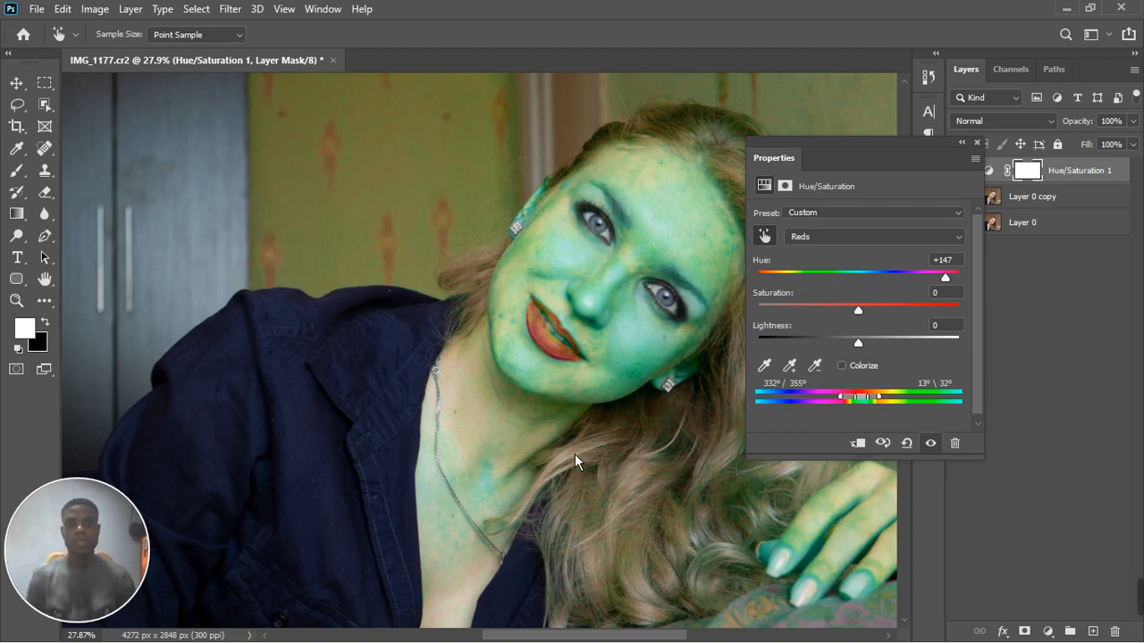
- Widen the upper end of the Reds colour range to 18°\35° and hide the adjustment to view the original colours
scroll(574, 454, down, 3)
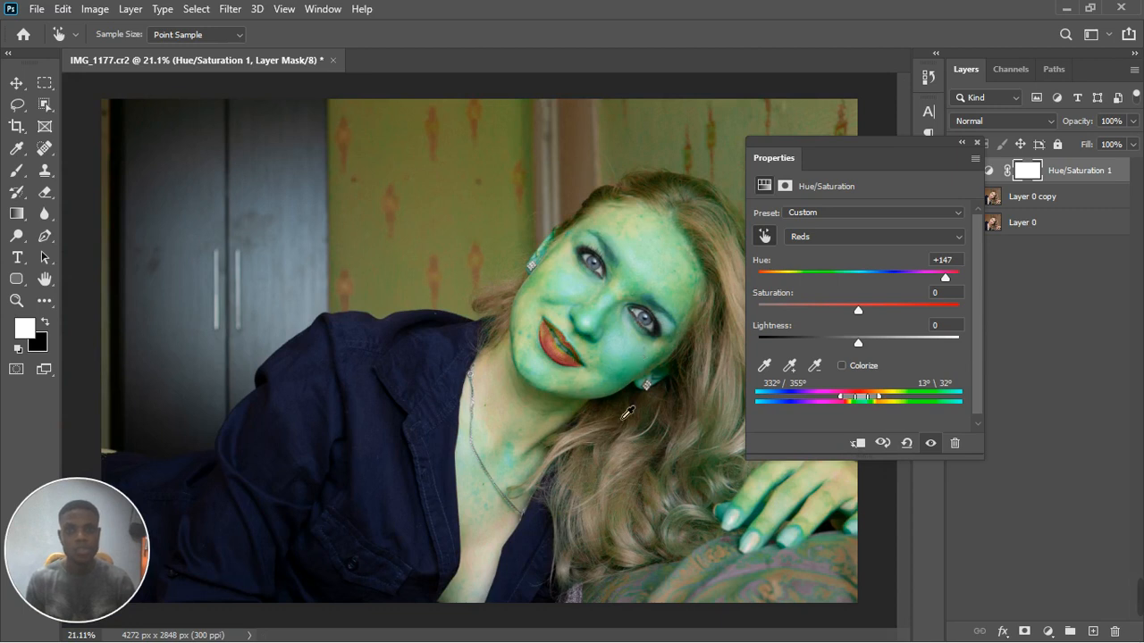
scroll(650, 304, up, 1)
scroll(649, 305, down, 1)
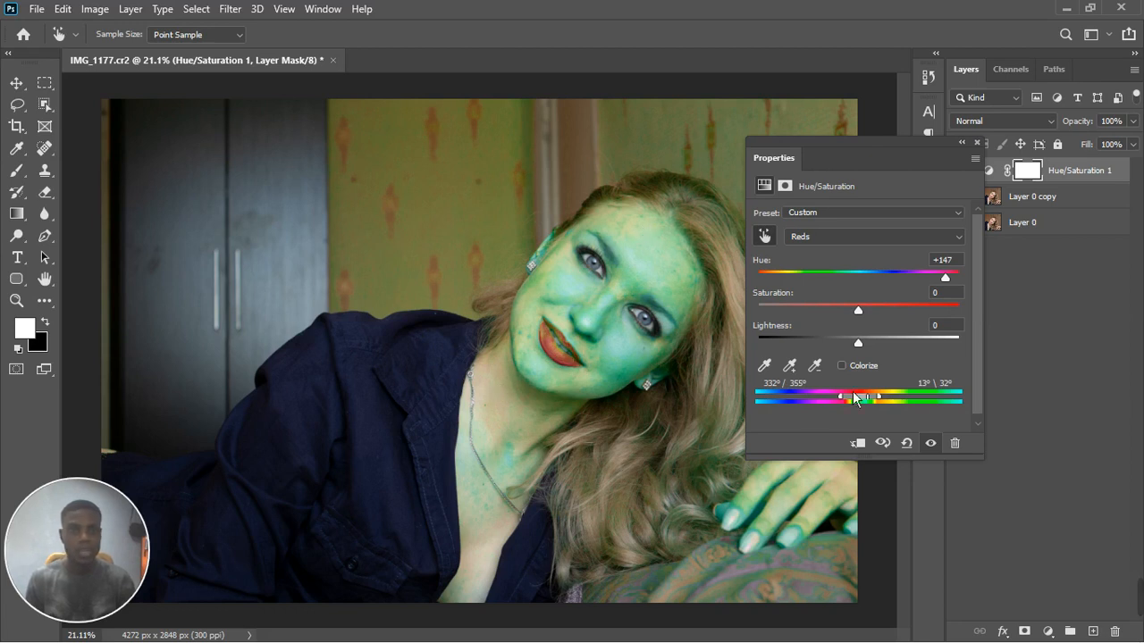
drag(884, 402, 888, 402)
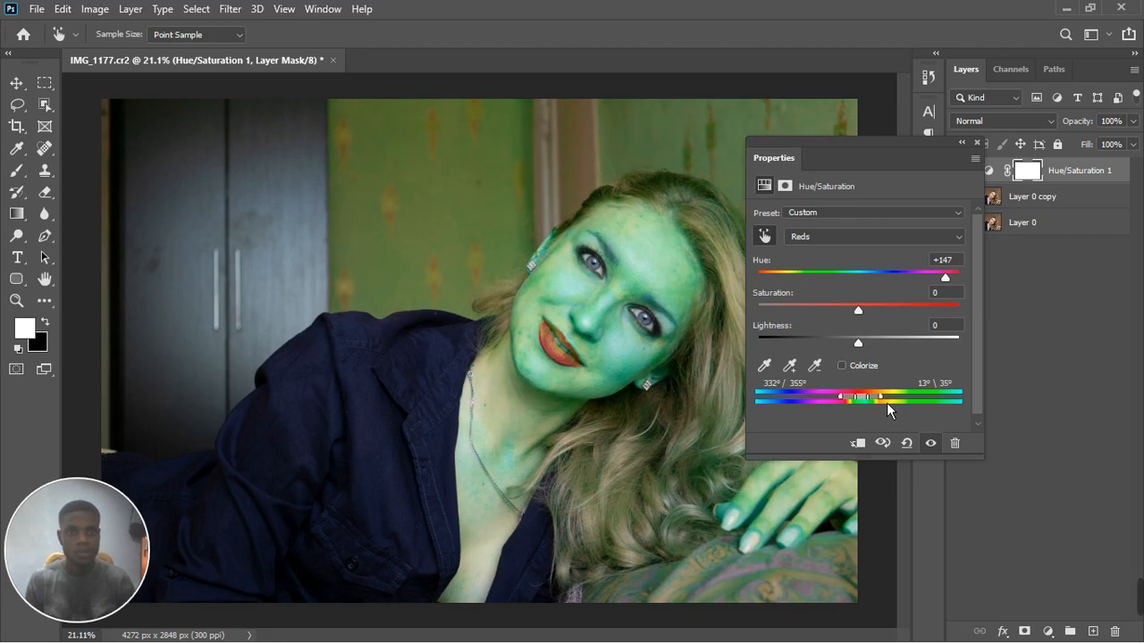
drag(886, 404, 878, 406)
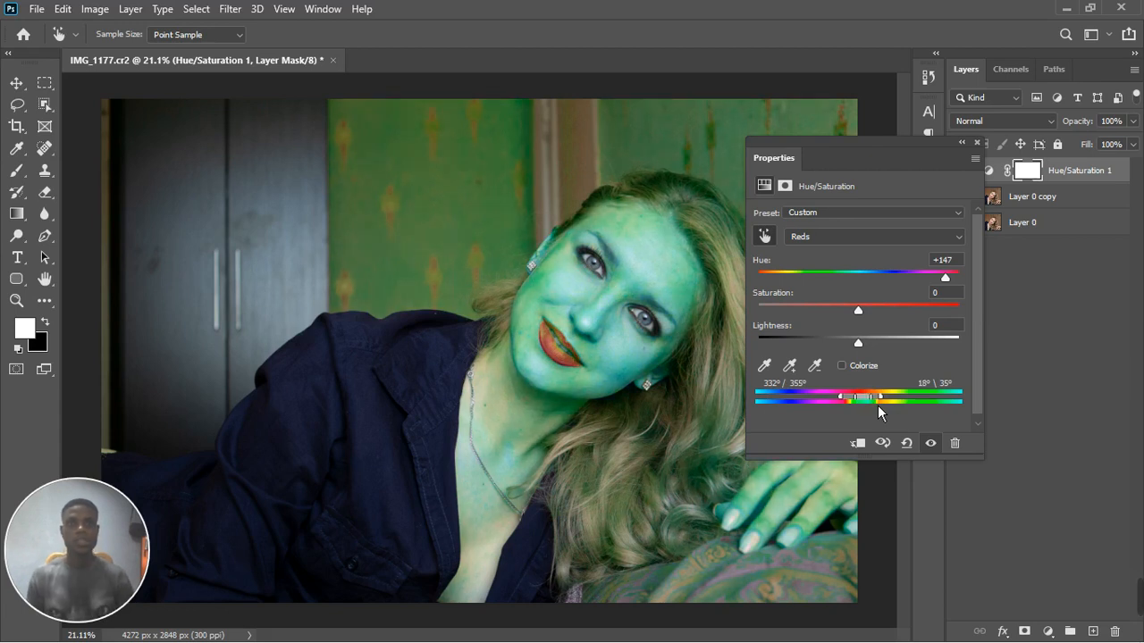
click(933, 444)
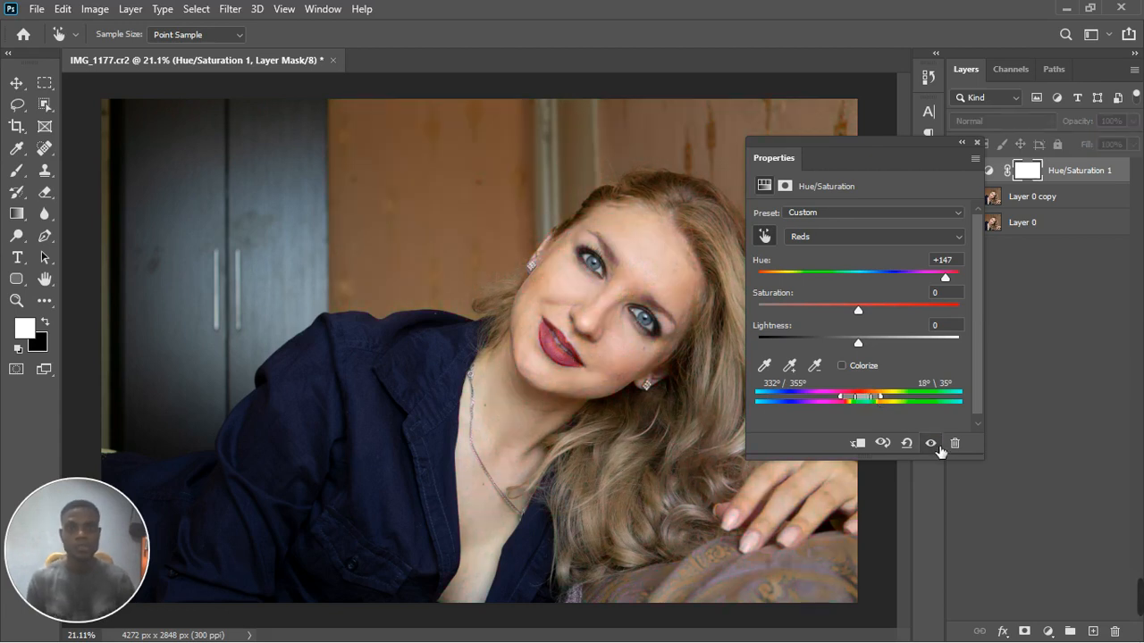
- Show the Hue/Saturation adjustment again and reset the Hue of the Reds to 0
click(939, 447)
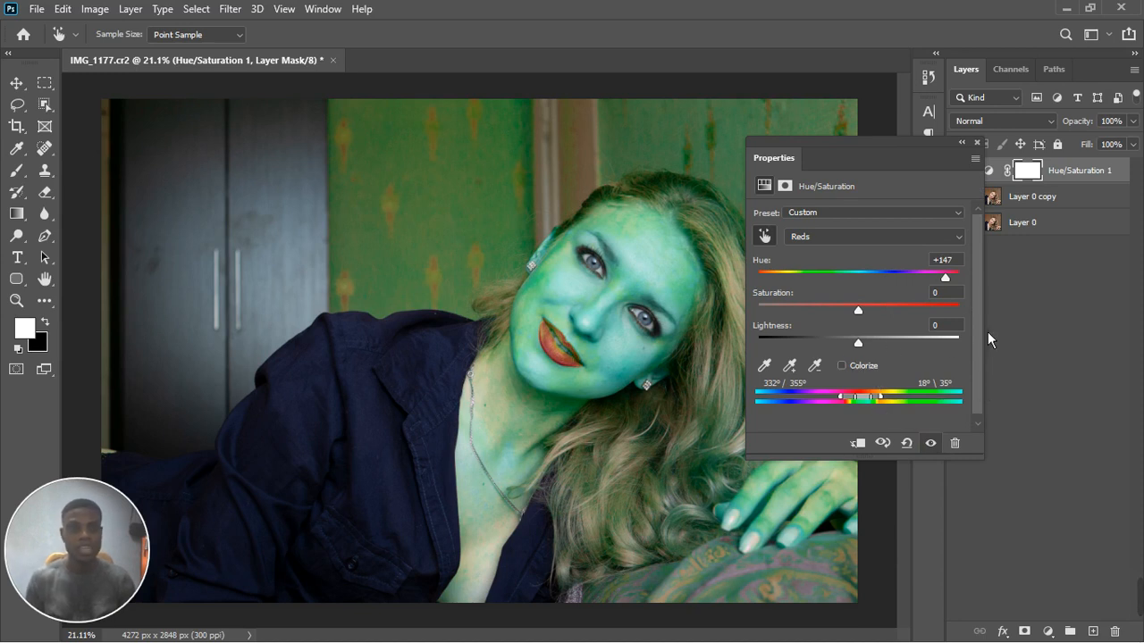
click(830, 239)
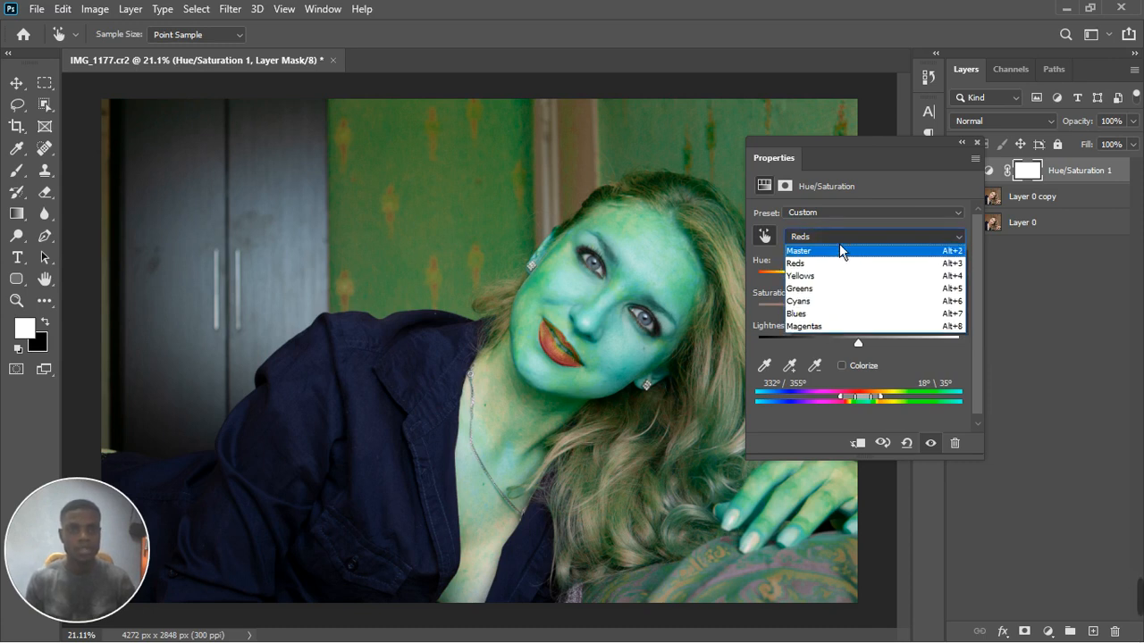
click(839, 243)
key(Tab)
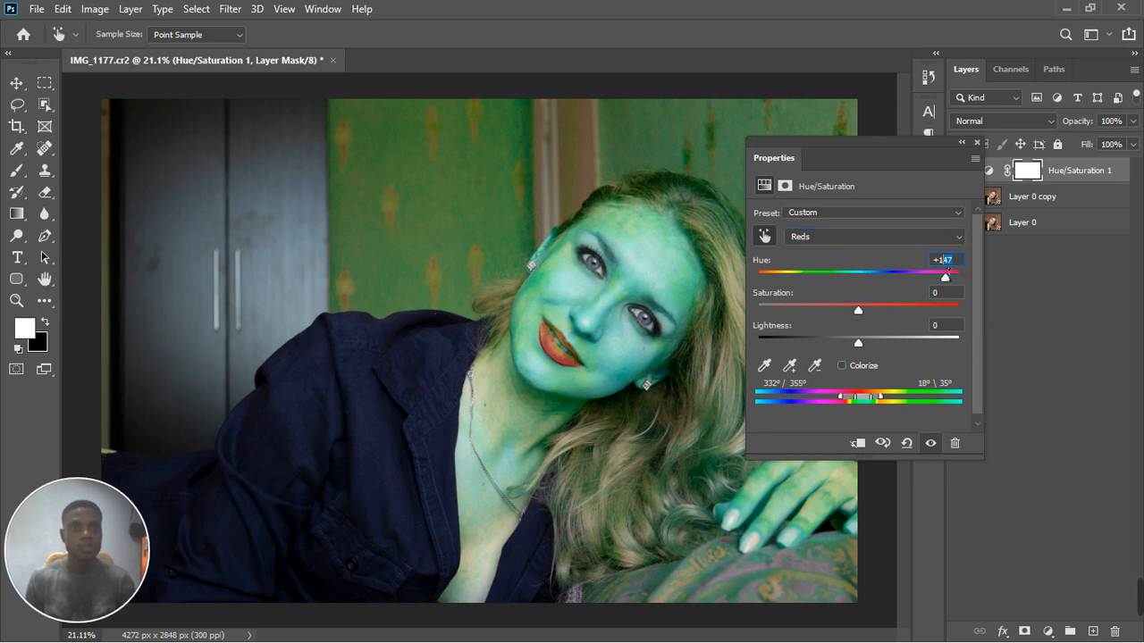
text(0)
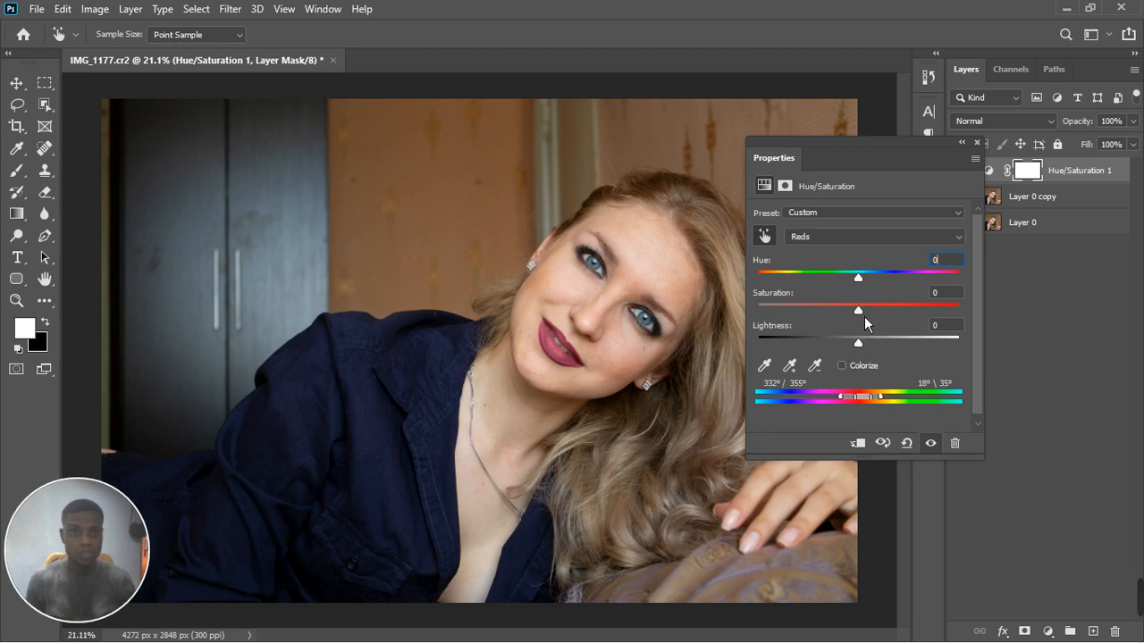
- Try the Reds at Saturation -17 and Lightness +29 in turn, resetting each to 0
mouse_move(865, 318)
mouse_down()
mouse_move(840, 335)
mouse_move(855, 332)
mouse_up()
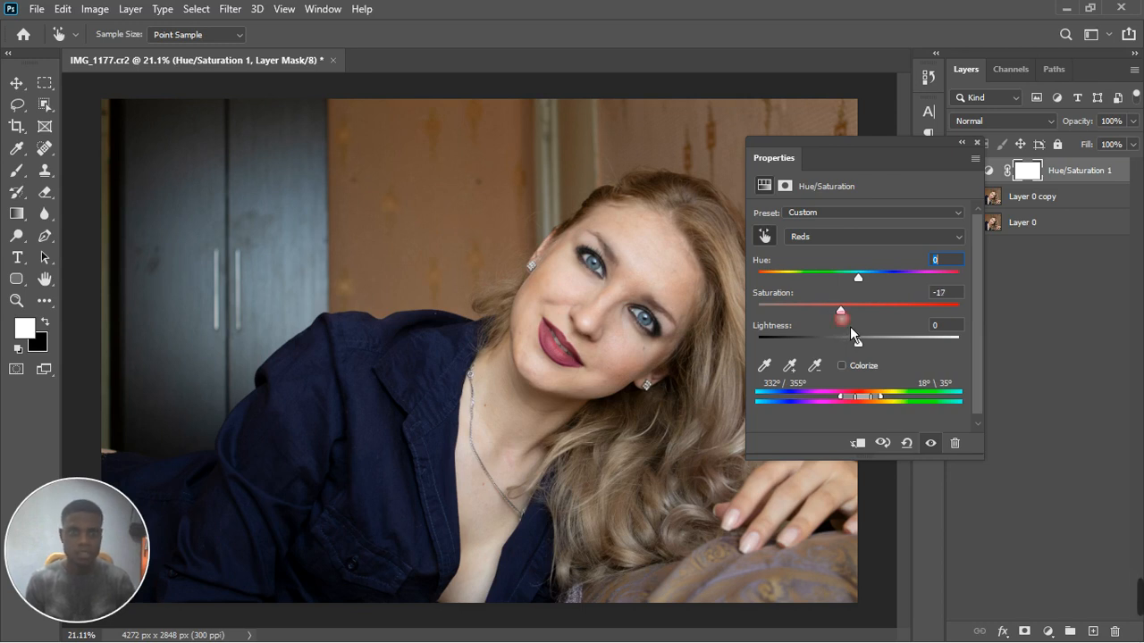
key(Tab)
text(0)
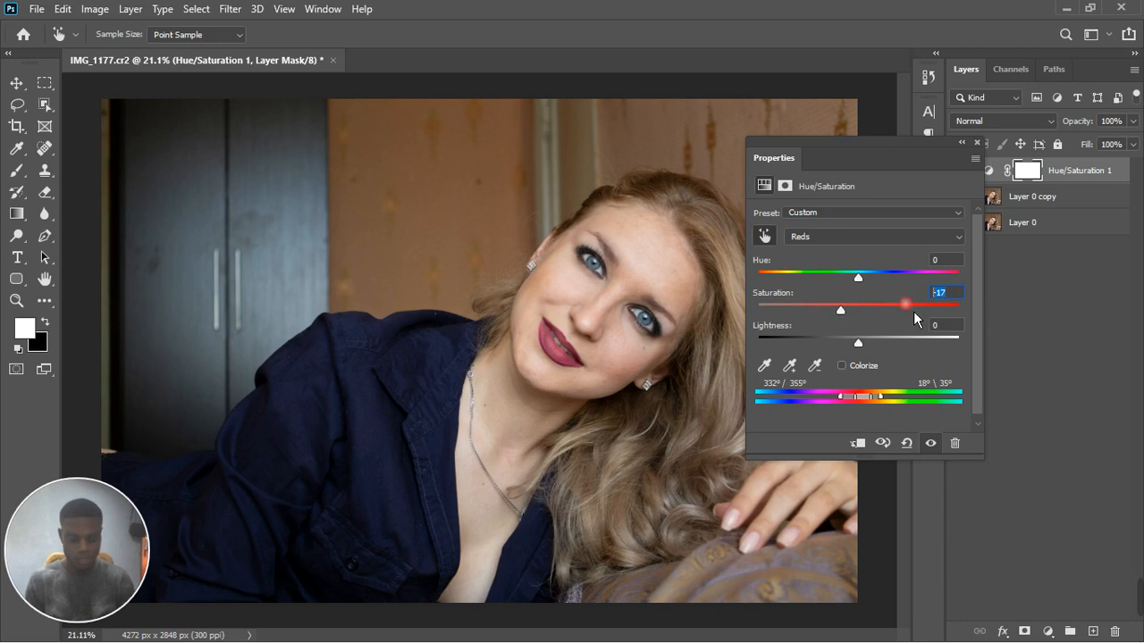
key(Return)
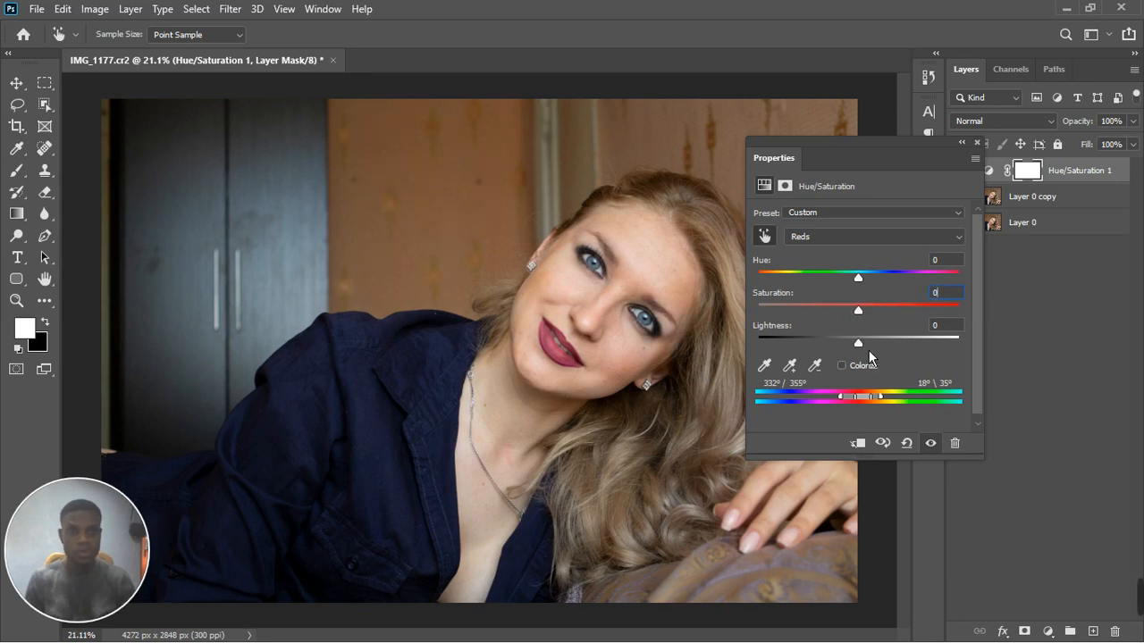
drag(857, 343, 893, 343)
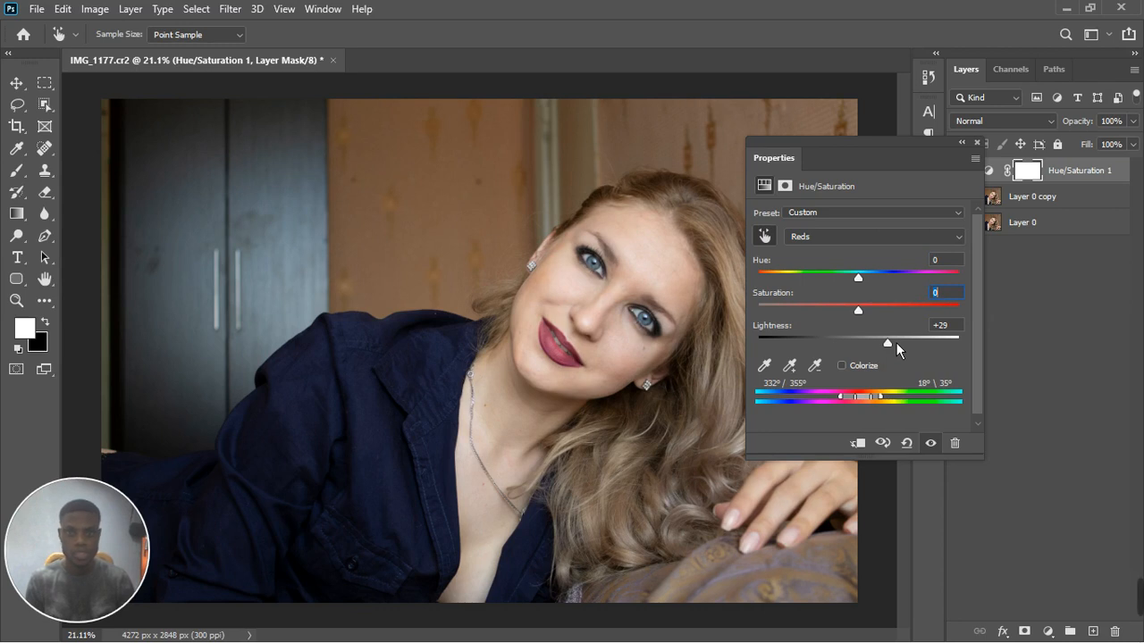
click(956, 325)
text(0)
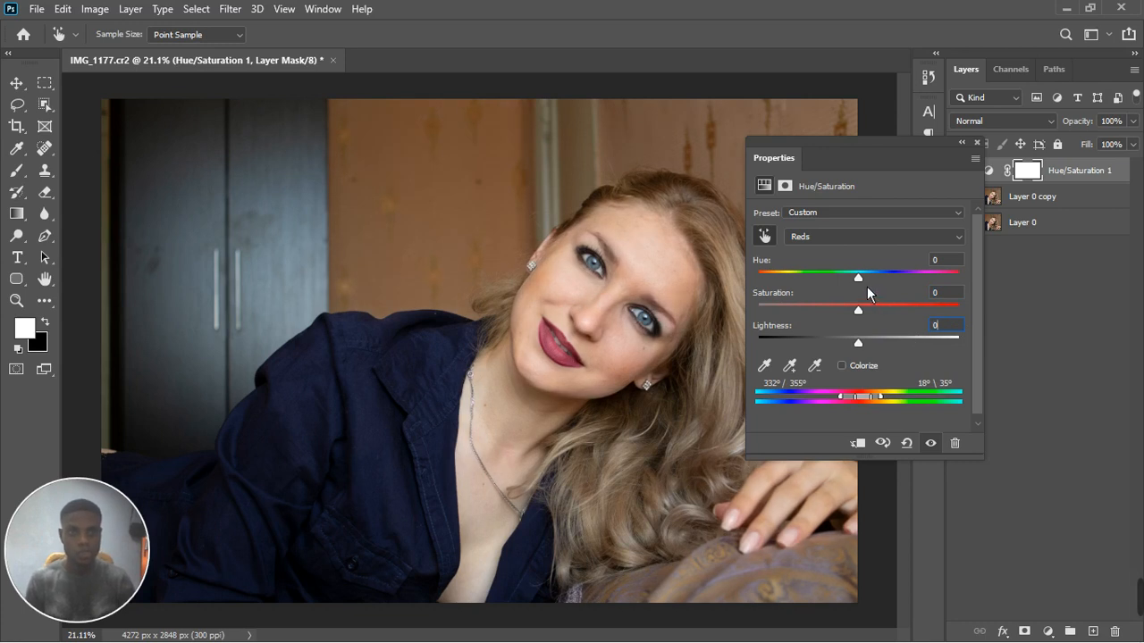
- Set the Reds to Hue +10, Saturation -8 and Lightness +9
drag(867, 288, 880, 288)
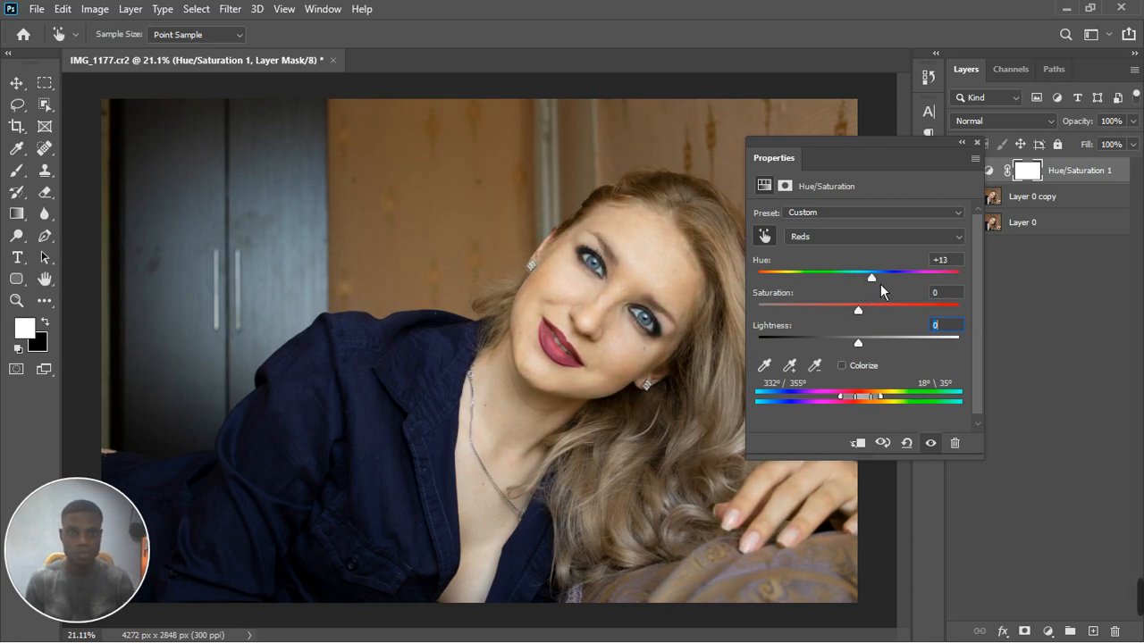
drag(884, 284, 877, 291)
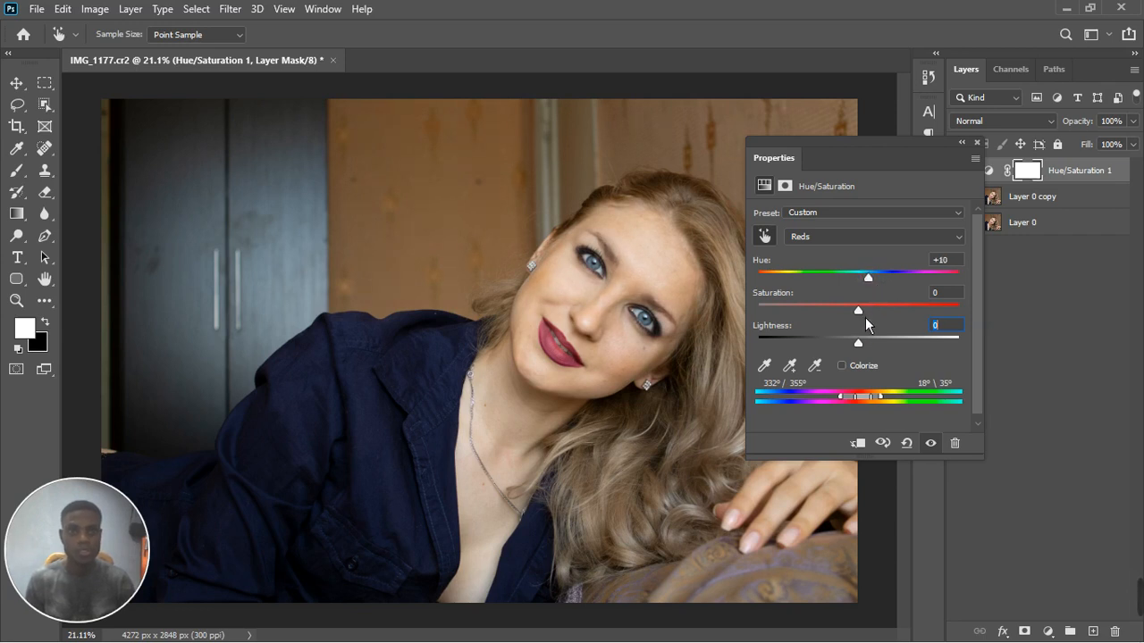
drag(865, 317, 858, 324)
text(+5)
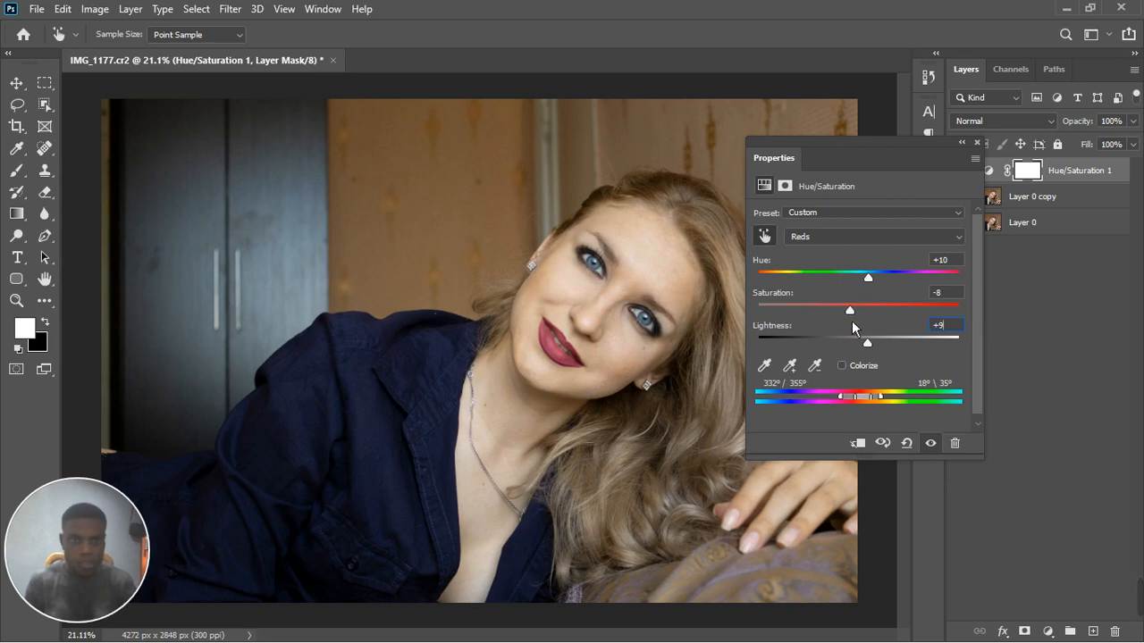
- Change the Reds to Hue +12, Saturation -27 and Lightness +12, and compare with the unadjusted portrait
drag(856, 318, 842, 321)
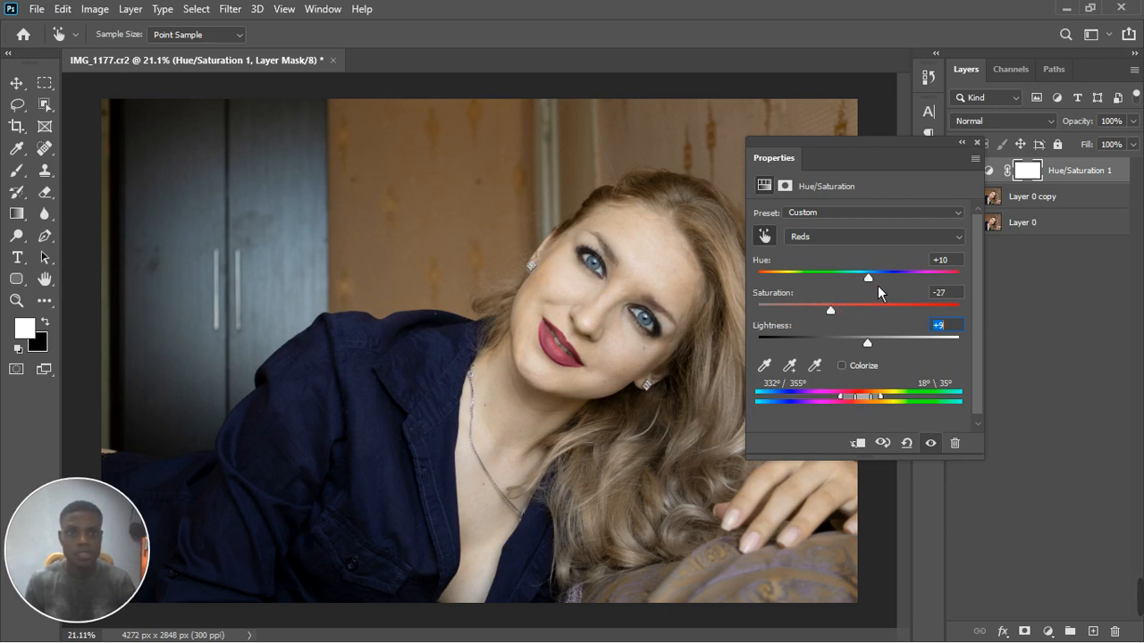
drag(878, 285, 880, 284)
text(+8)
drag(875, 349, 879, 347)
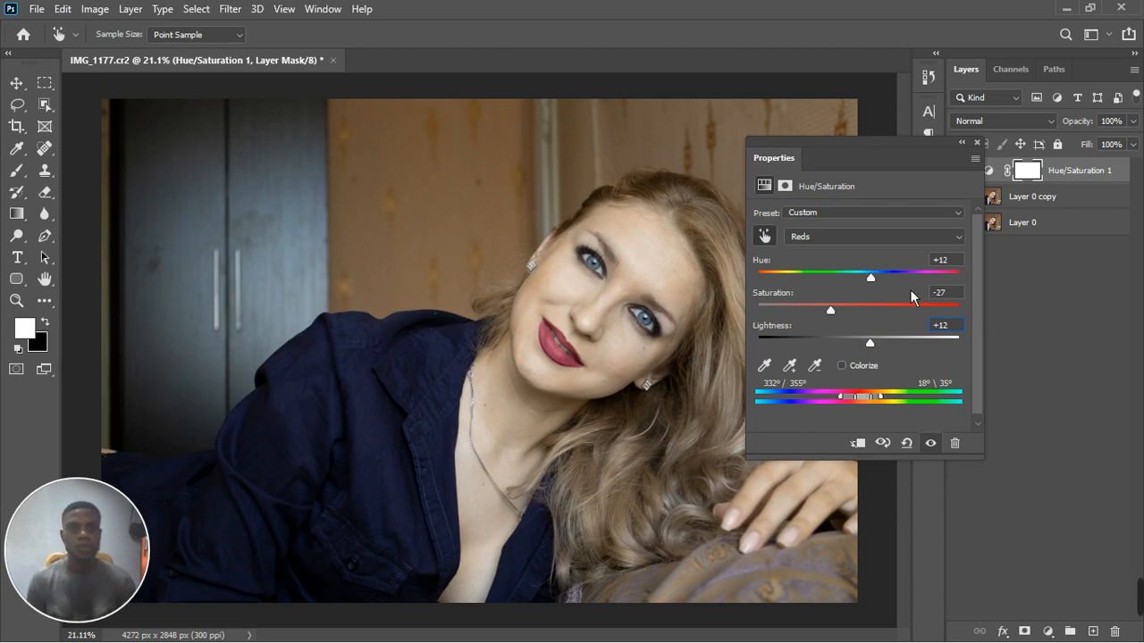
click(934, 445)
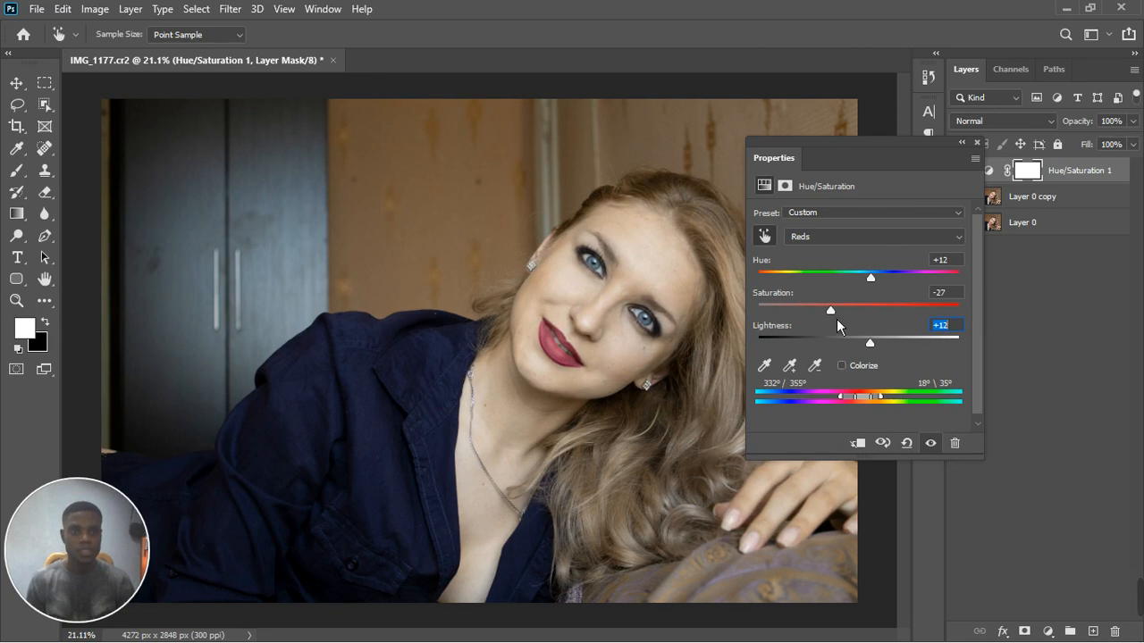
- Set the Reds to Saturation -20, Hue +10 and Lightness +10, and close the adjustment's properties
click(933, 295)
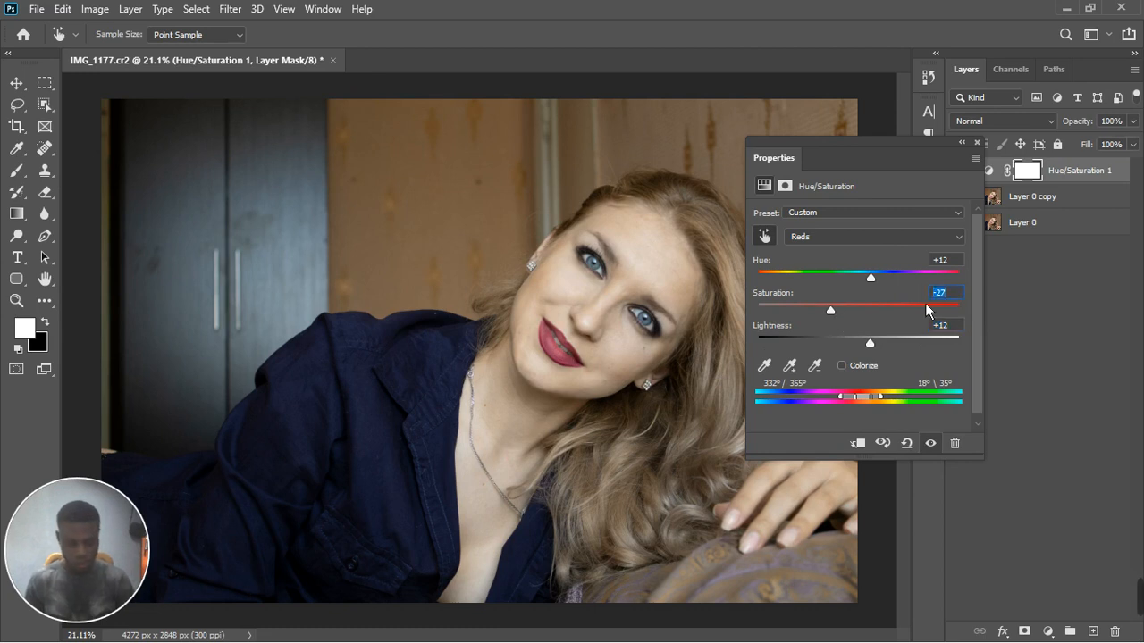
text(-20)
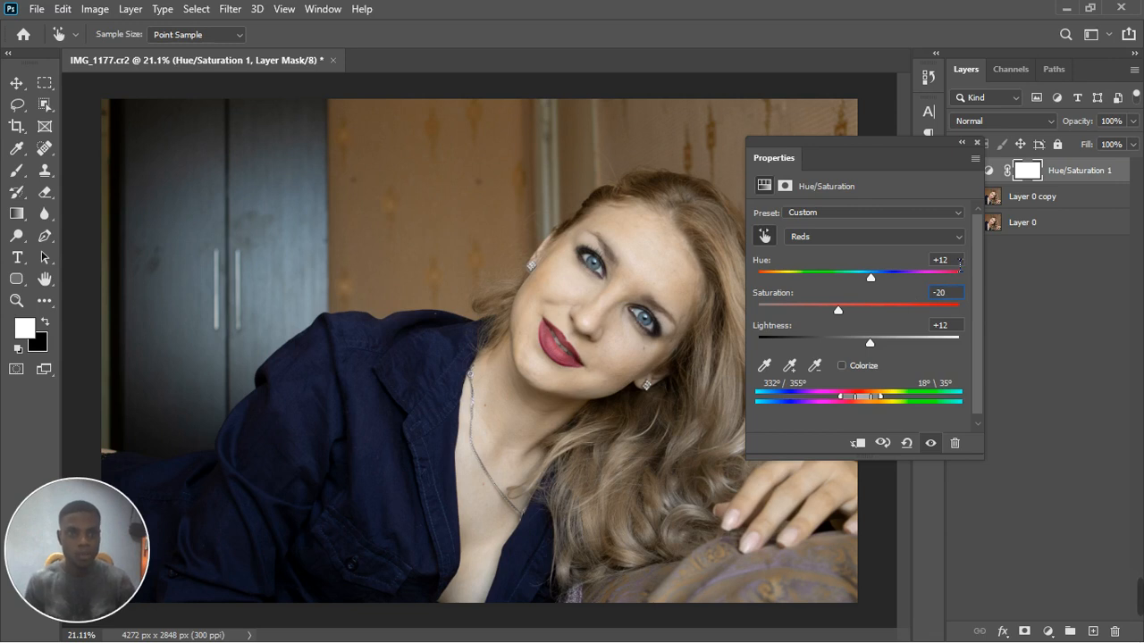
click(943, 260)
text(10)
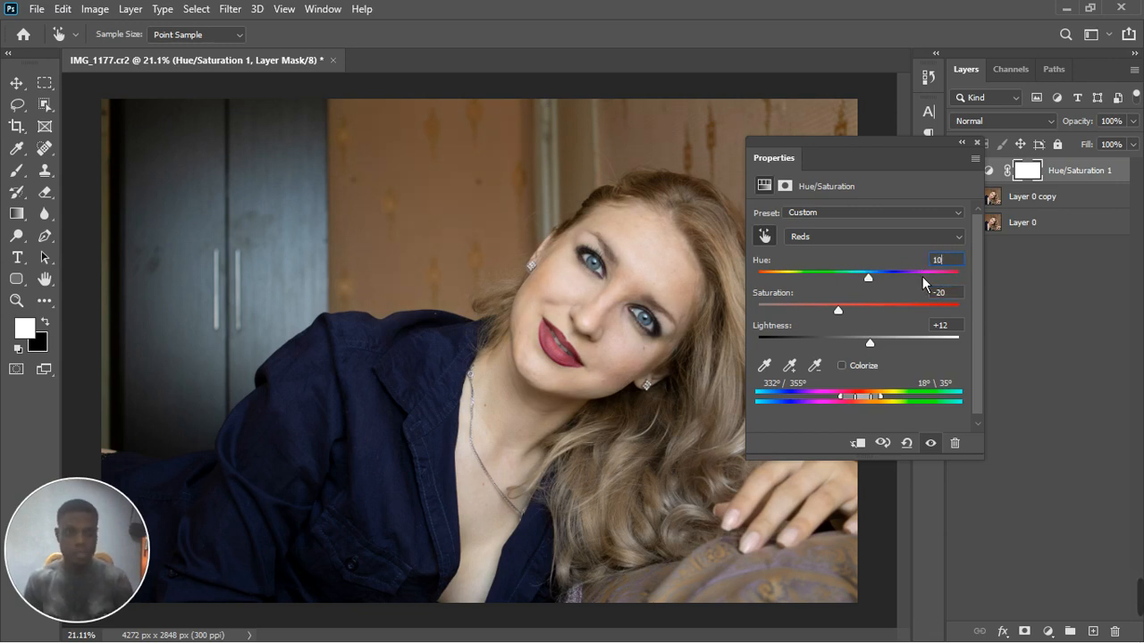
click(958, 326)
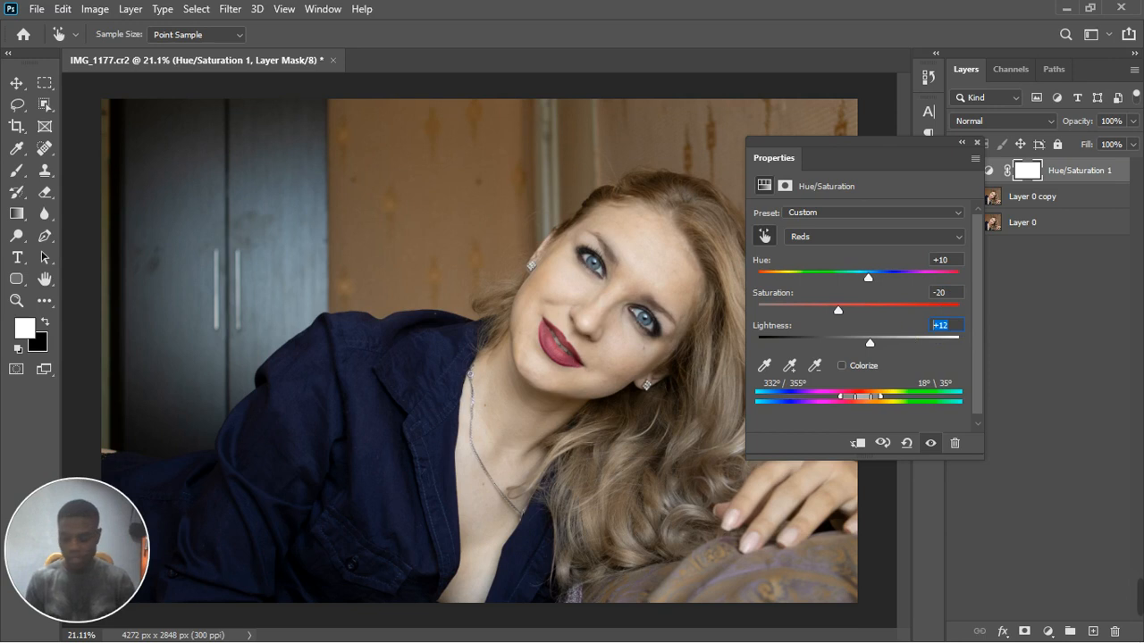
text(10)
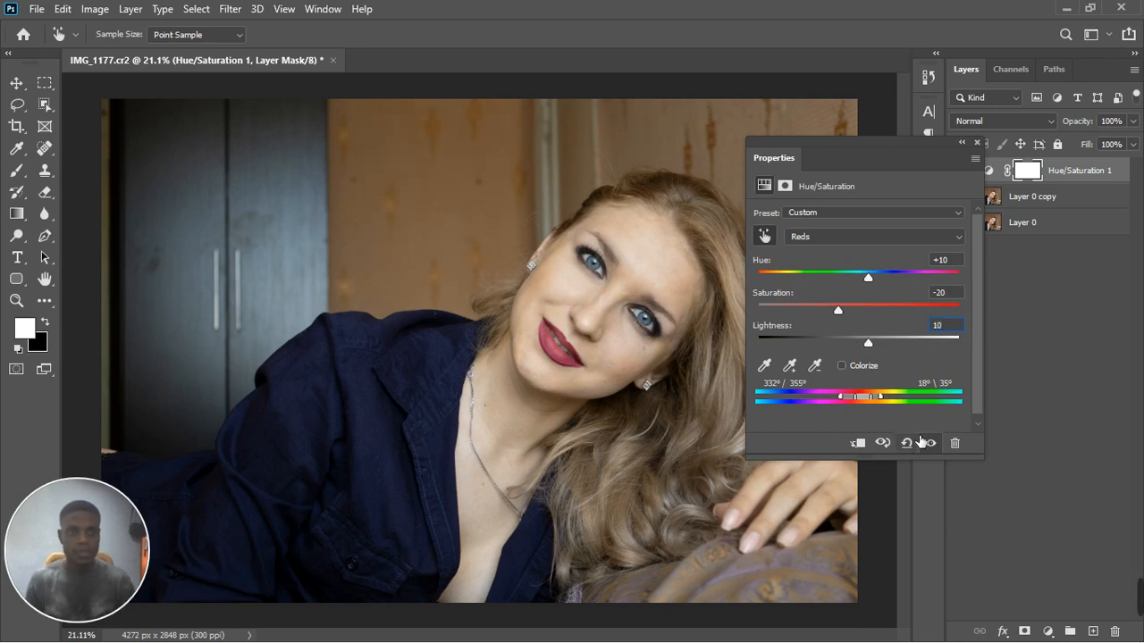
click(976, 142)
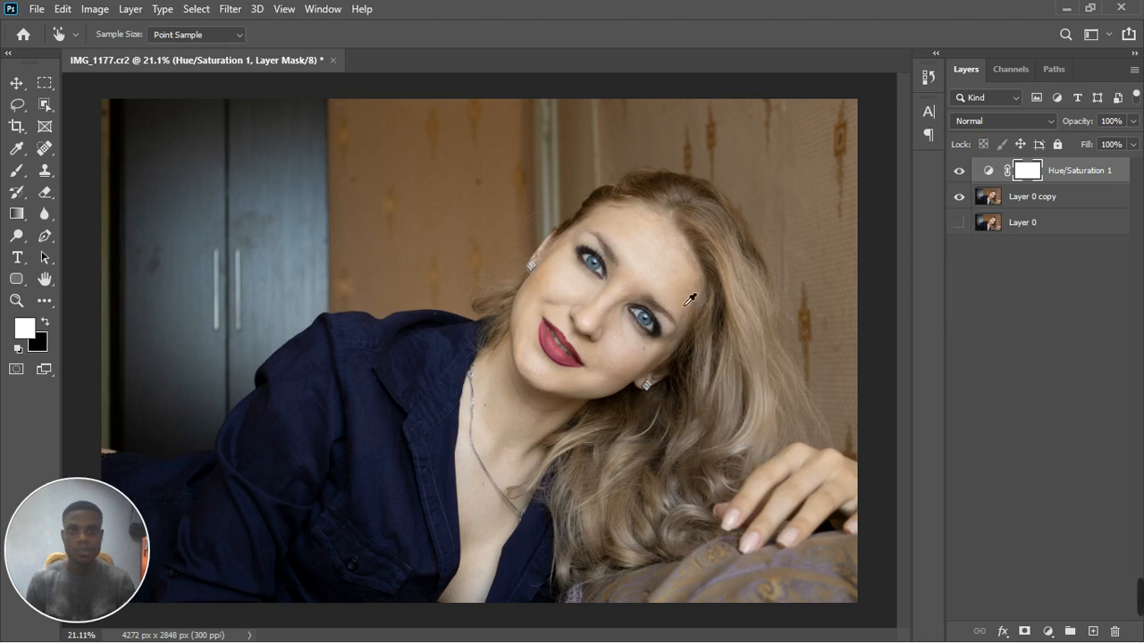
- Compare the skin on the face and neck up close with and without the Hue/Saturation adjustment
scroll(657, 326, up, 5)
scroll(656, 326, down, 3)
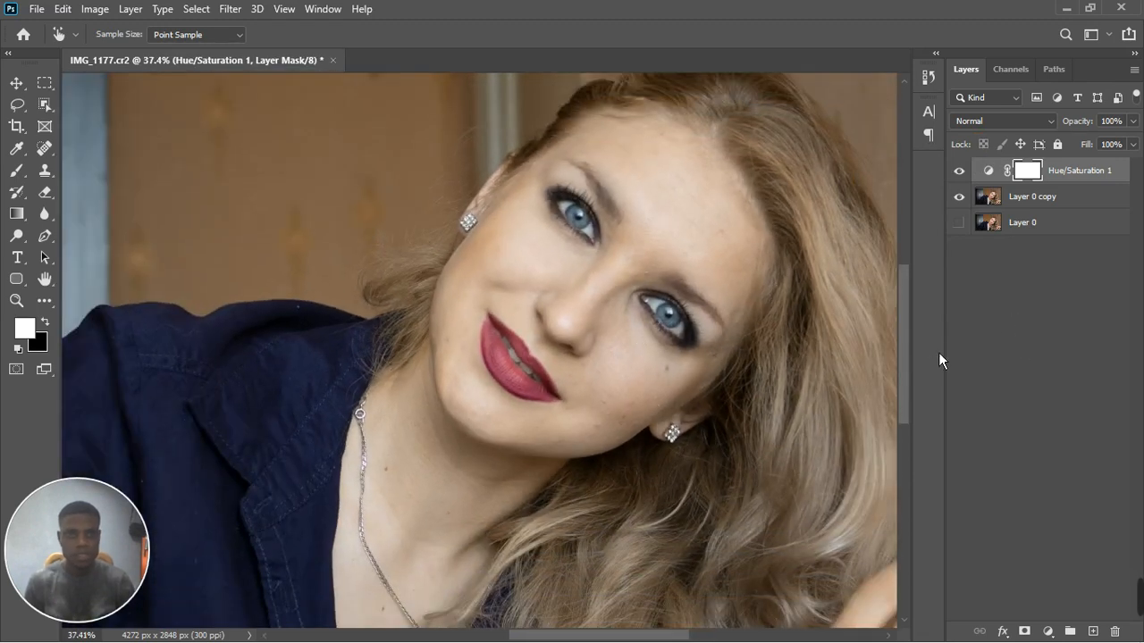
drag(603, 348, 604, 275)
click(959, 170)
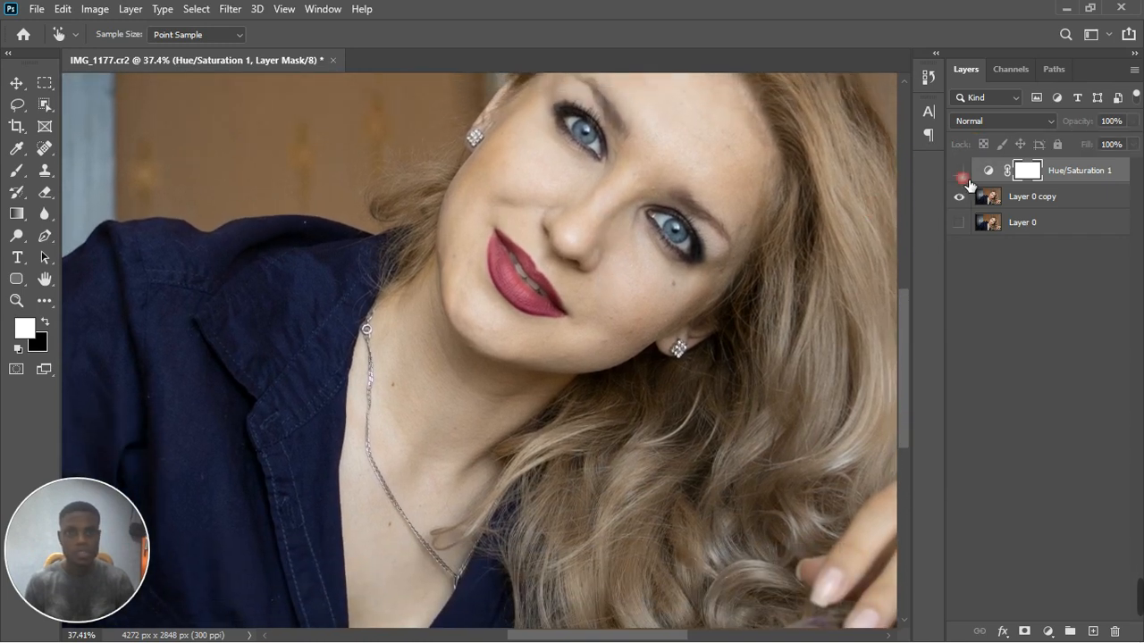
click(959, 170)
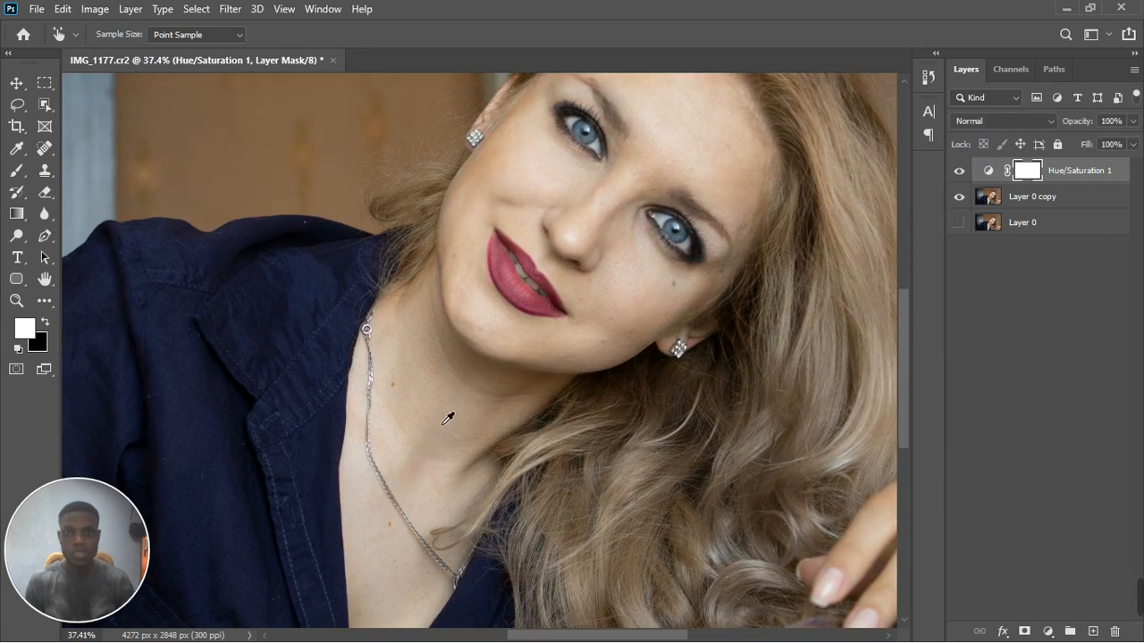
- Reopen the Hue/Saturation adjustment and set the Reds to Saturation -22 and Lightness +21
key(v)
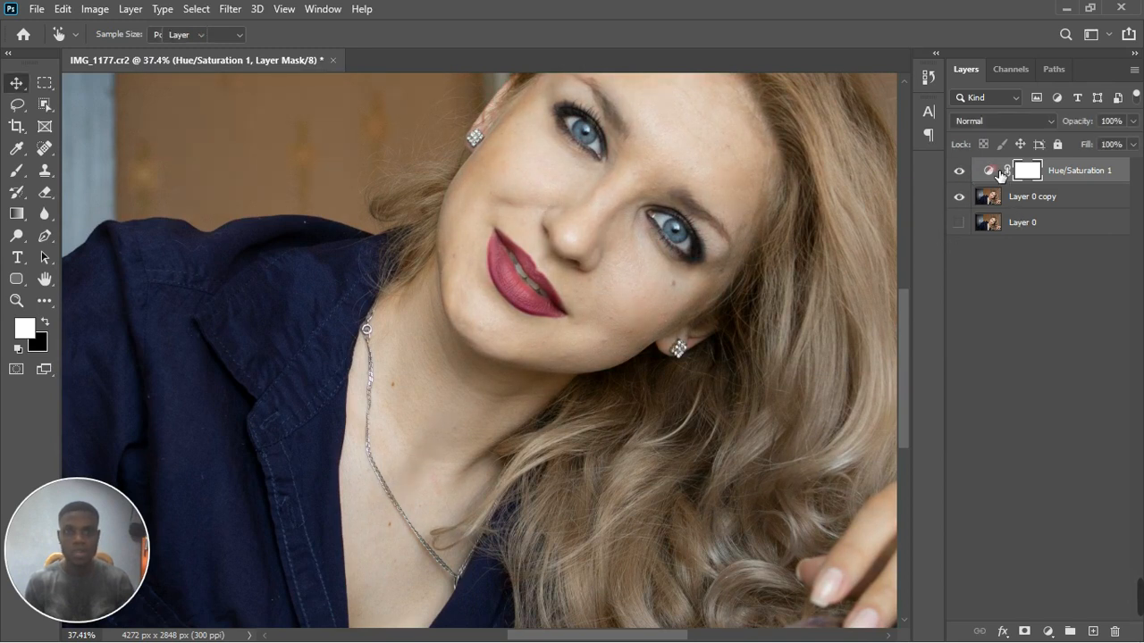
double_click(988, 170)
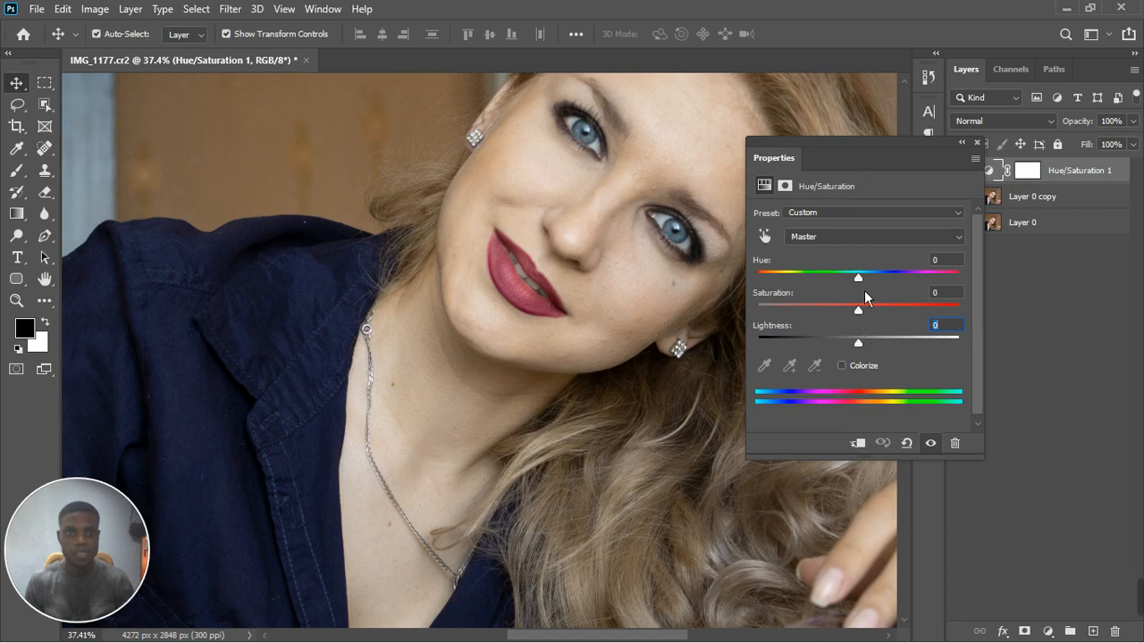
click(842, 237)
click(845, 263)
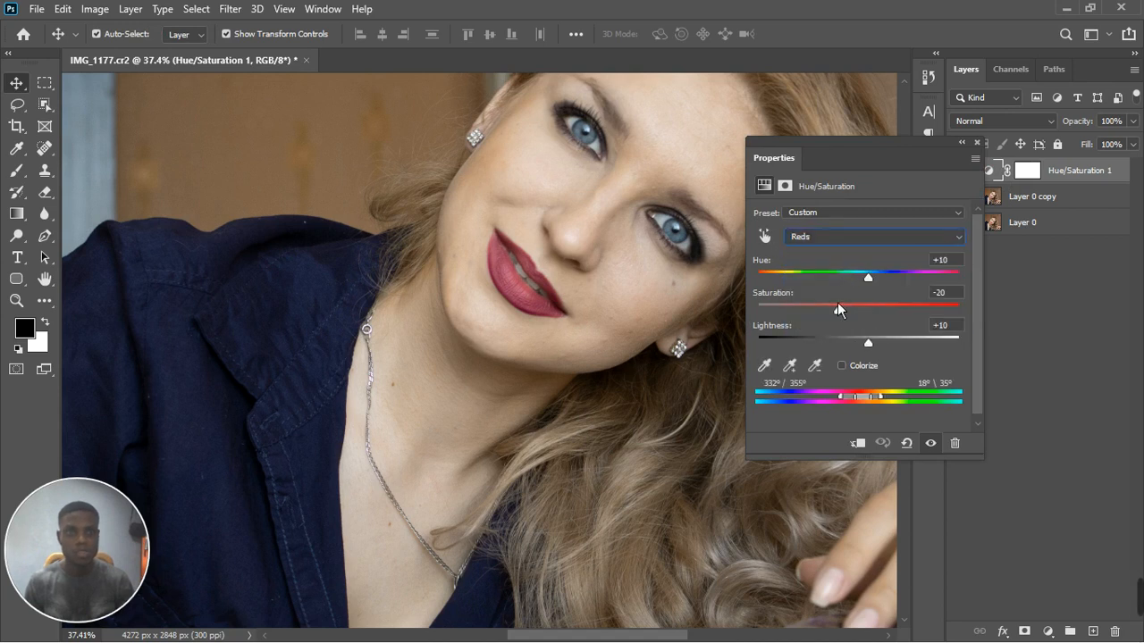
drag(842, 319, 834, 321)
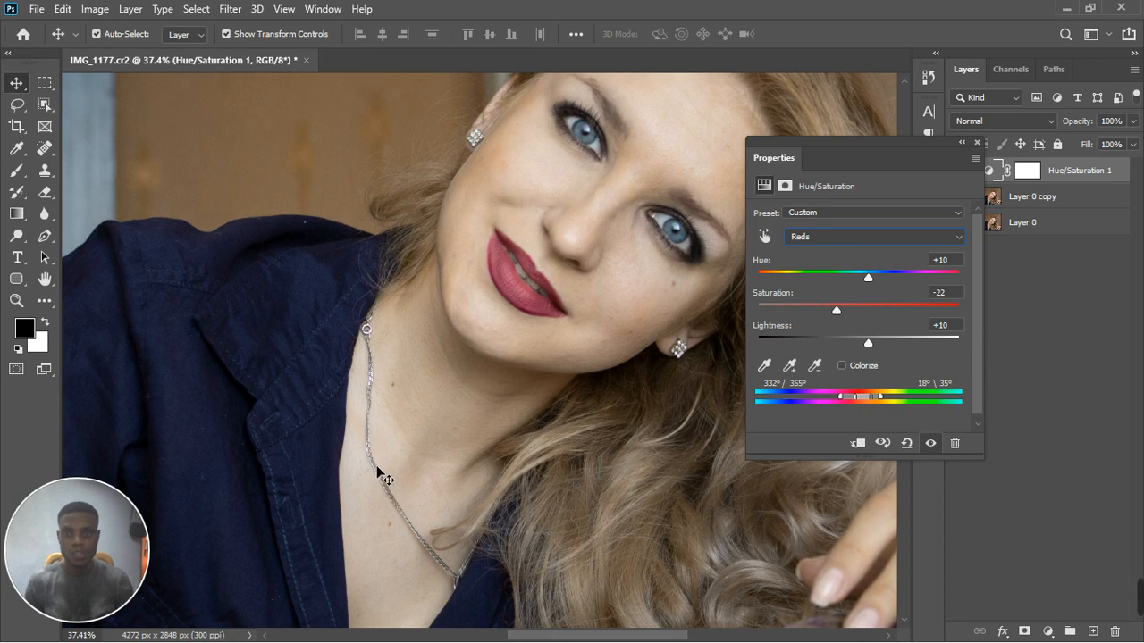
drag(867, 343, 890, 351)
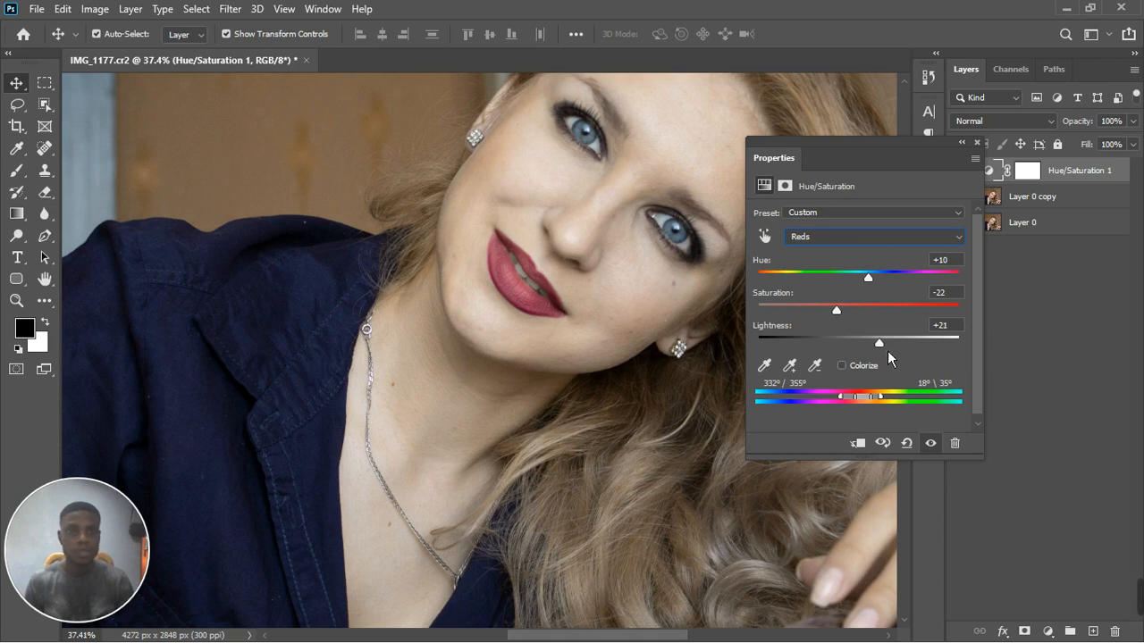
- Examine the refined skin tones with and without the adjustment, both up close and across the whole portrait
click(930, 444)
click(931, 443)
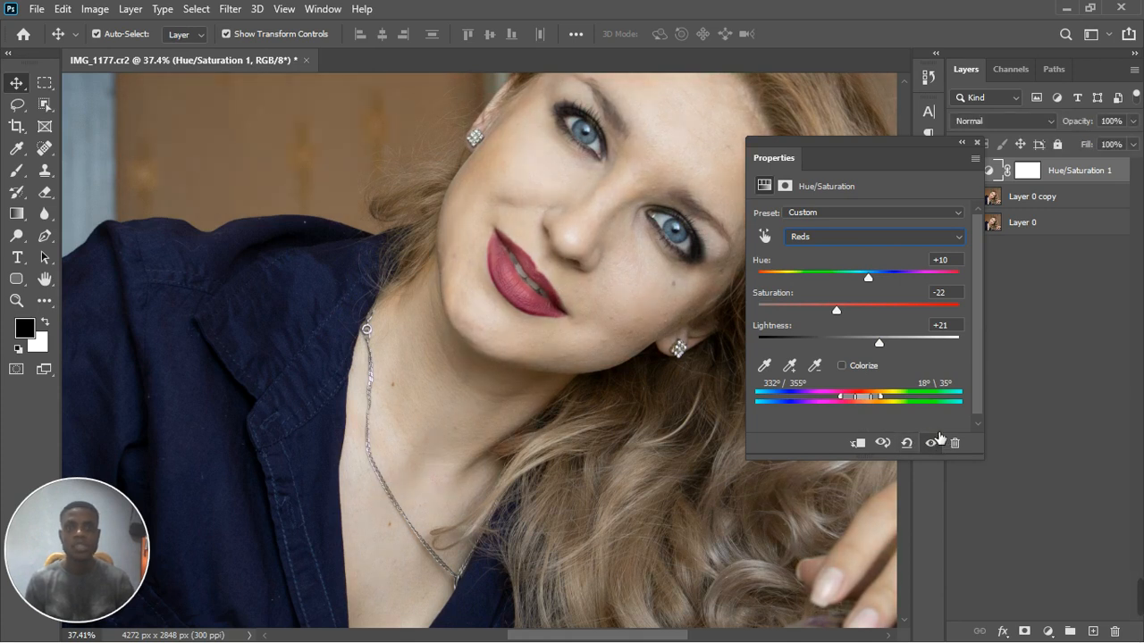
click(976, 143)
scroll(646, 334, down, 4)
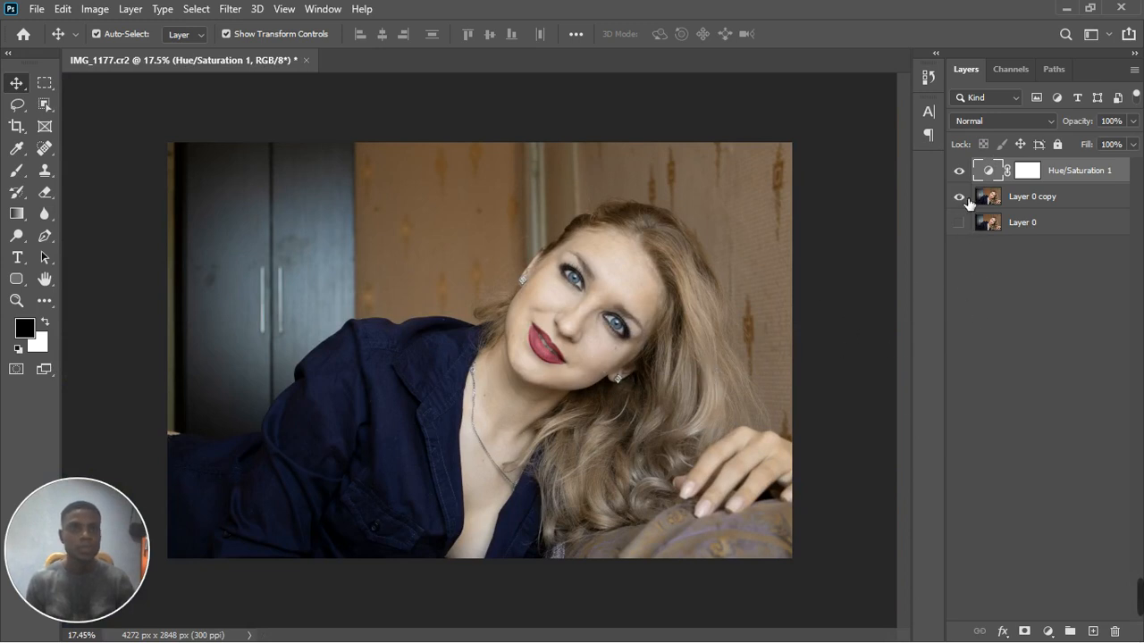
click(960, 171)
click(960, 170)
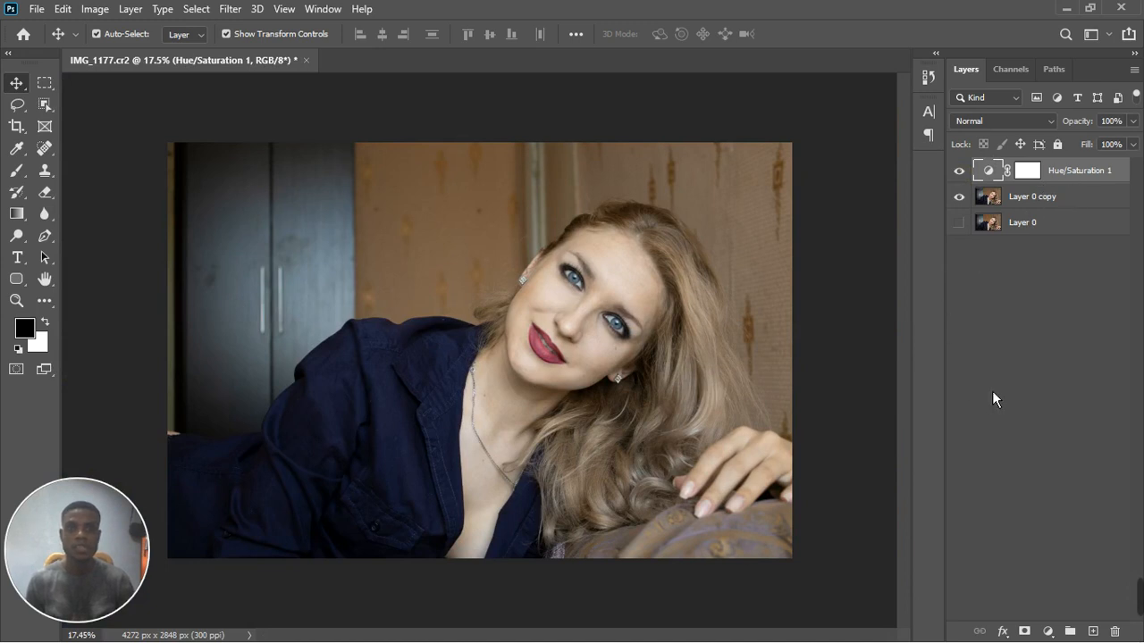
- Reopen the Hue/Saturation adjustment, set the Reds to Saturation -16 and Lightness +13, and close its properties
double_click(988, 171)
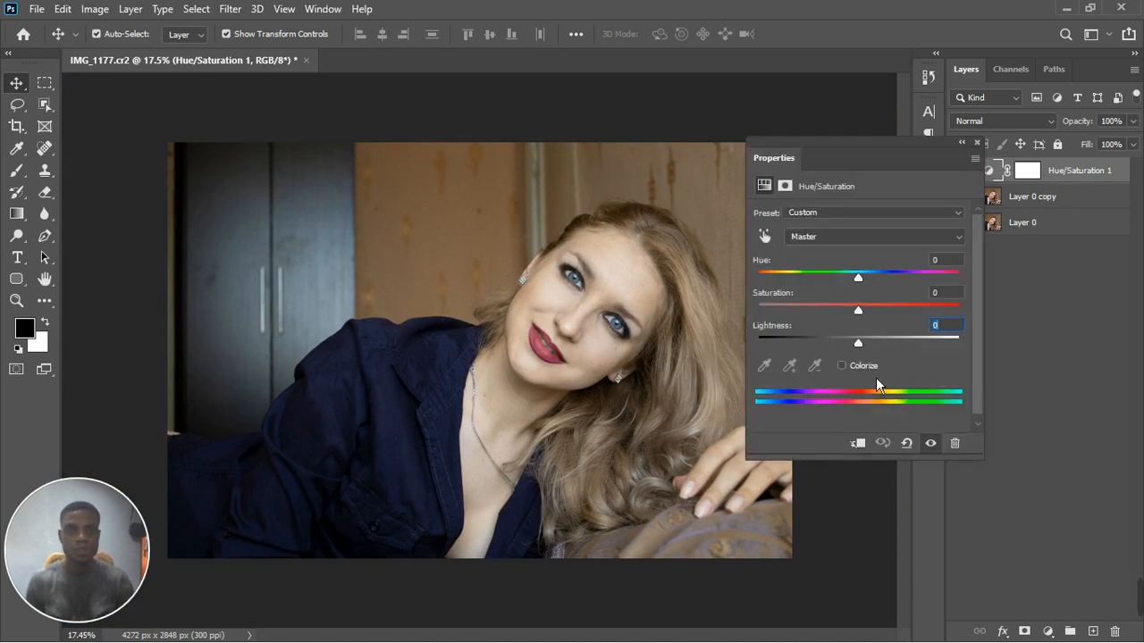
click(830, 239)
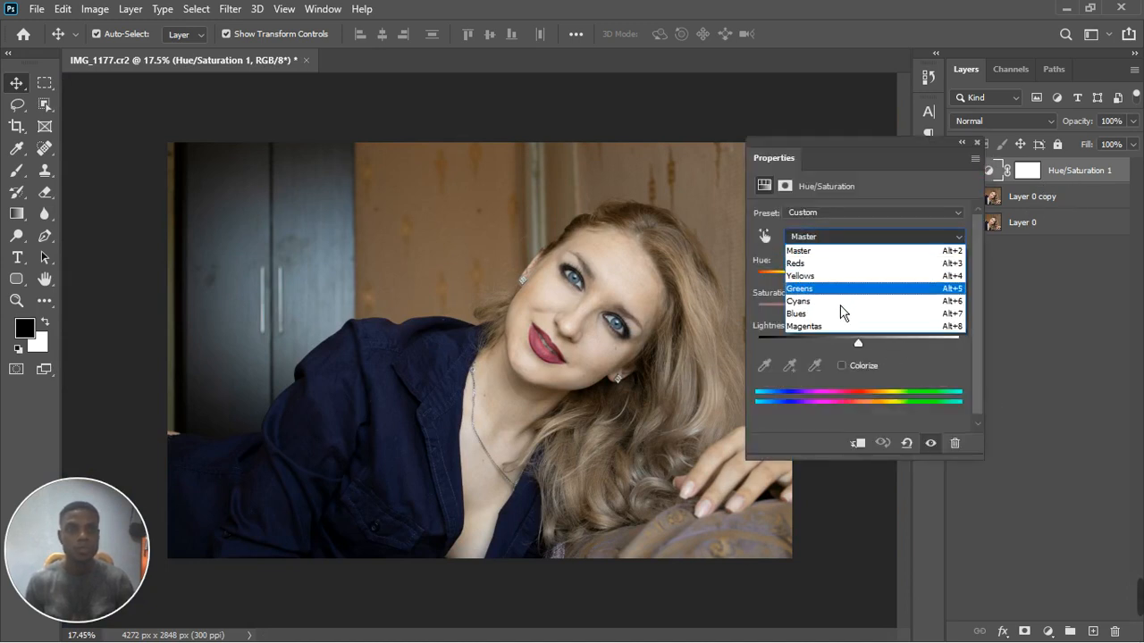
click(840, 268)
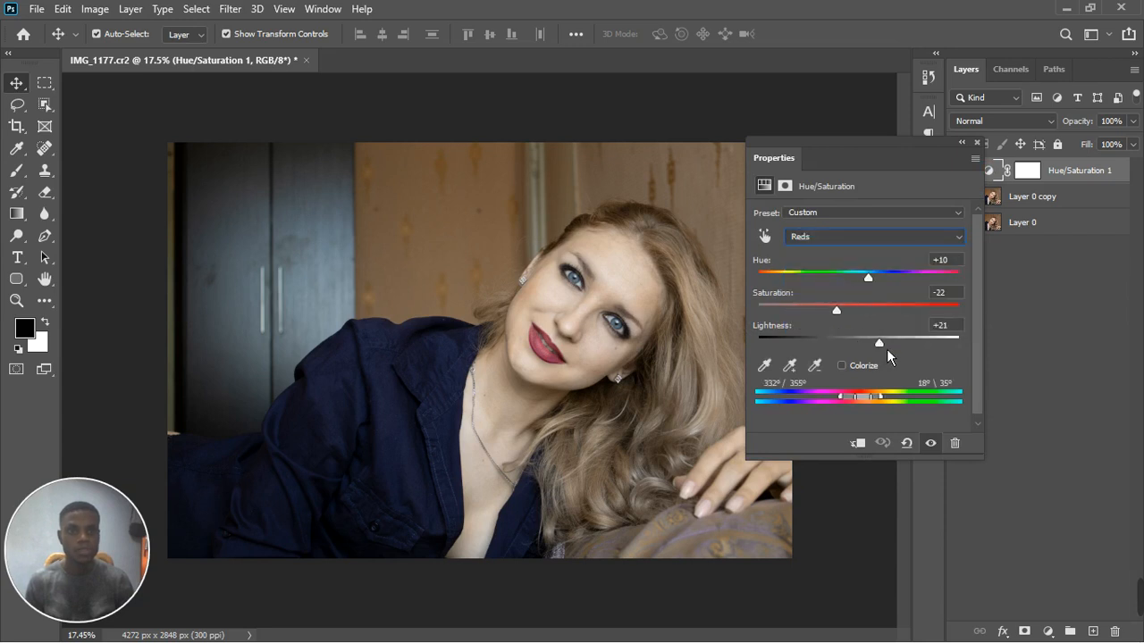
drag(886, 350, 886, 351)
drag(836, 310, 839, 310)
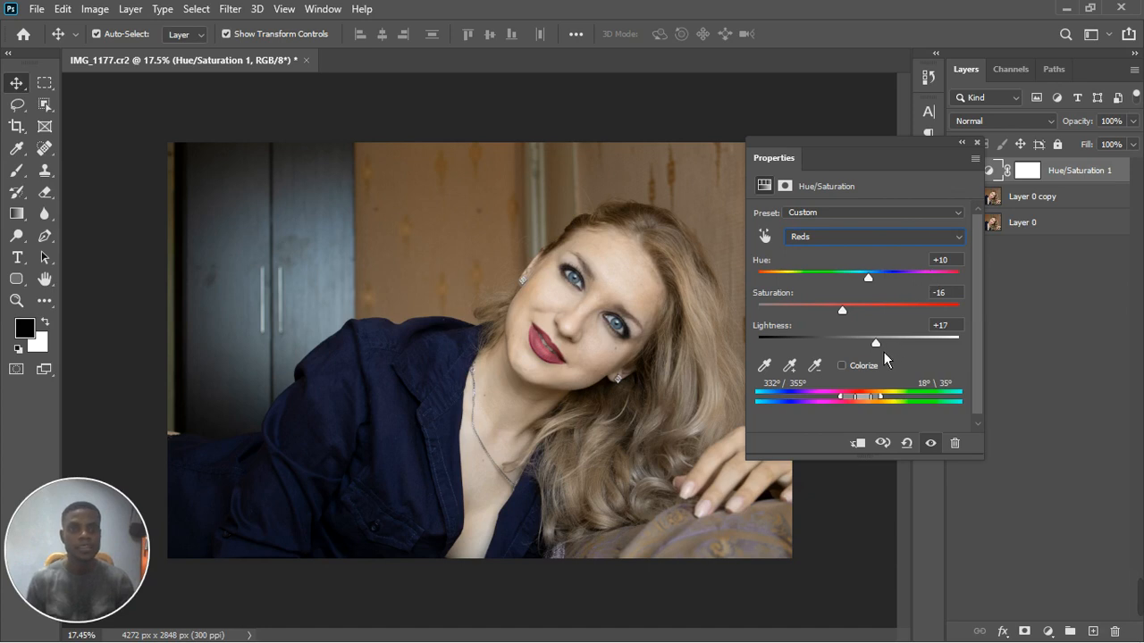
drag(883, 353, 880, 354)
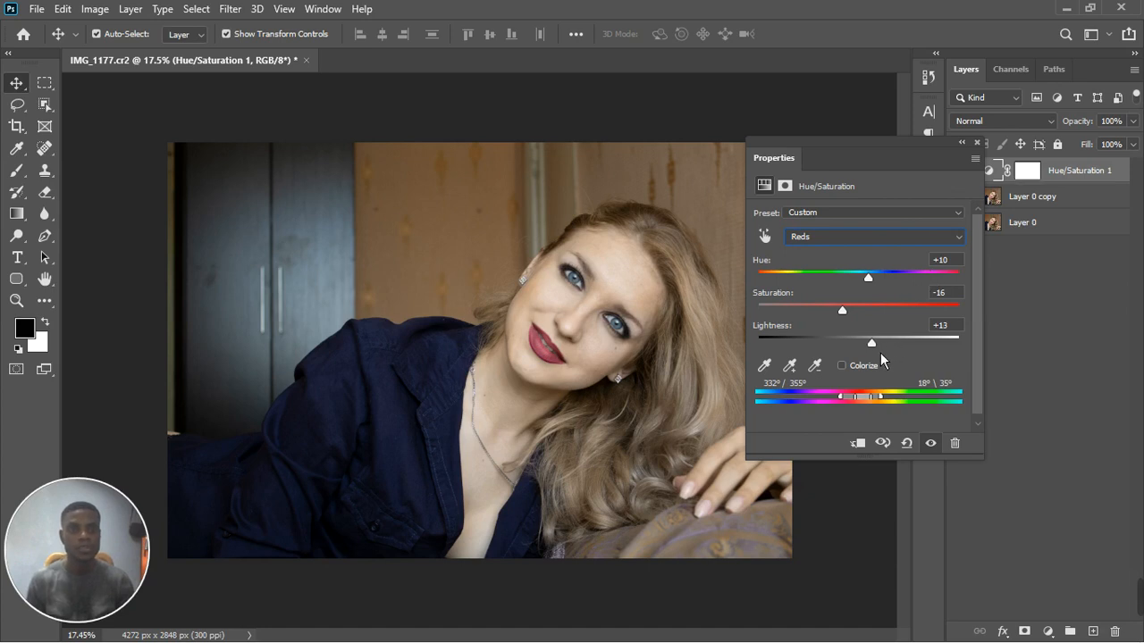
click(976, 143)
scroll(656, 383, up, 6)
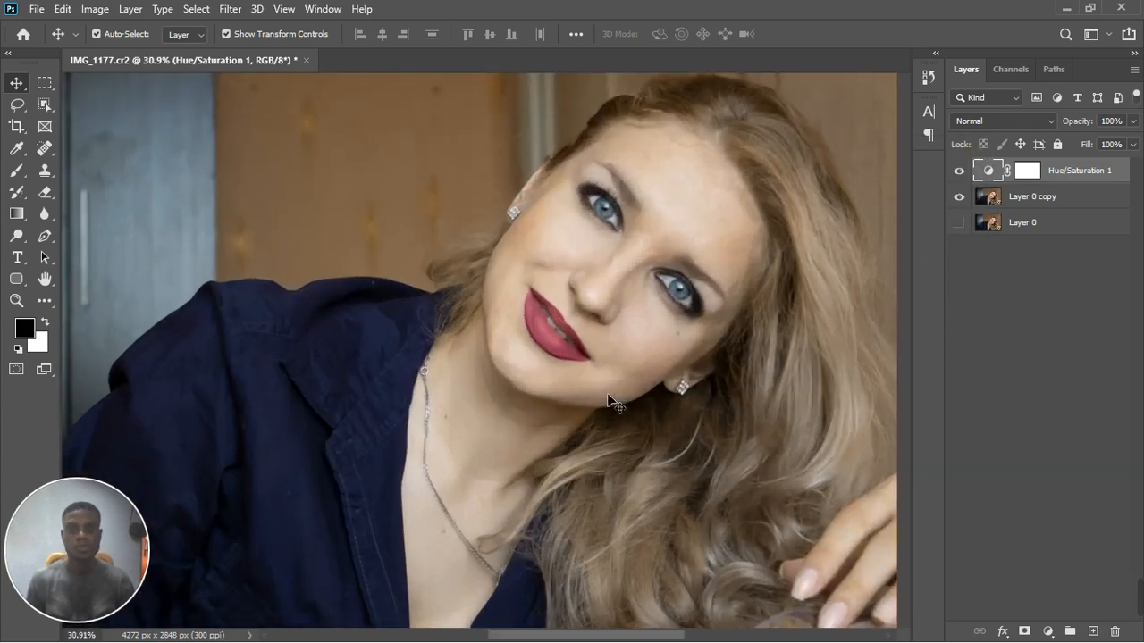
scroll(608, 397, down, 7)
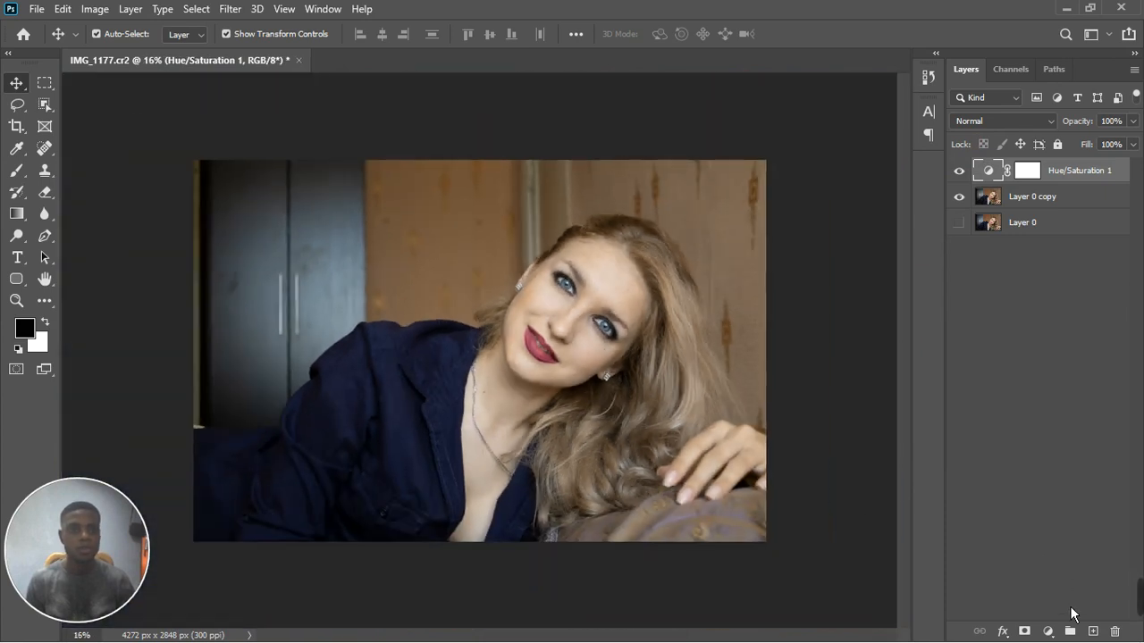
- Add a Color Balance adjustment layer and set the Midtones' Cyan-Red balance to +13, fine-tuning the other two Midtones balances
click(1050, 631)
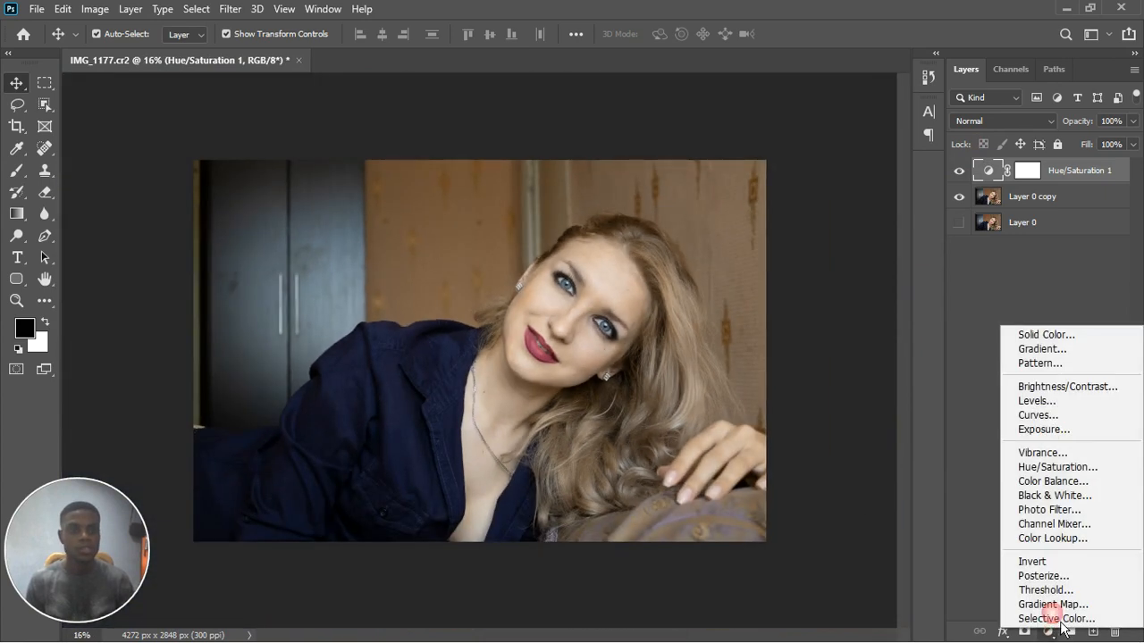
click(1054, 482)
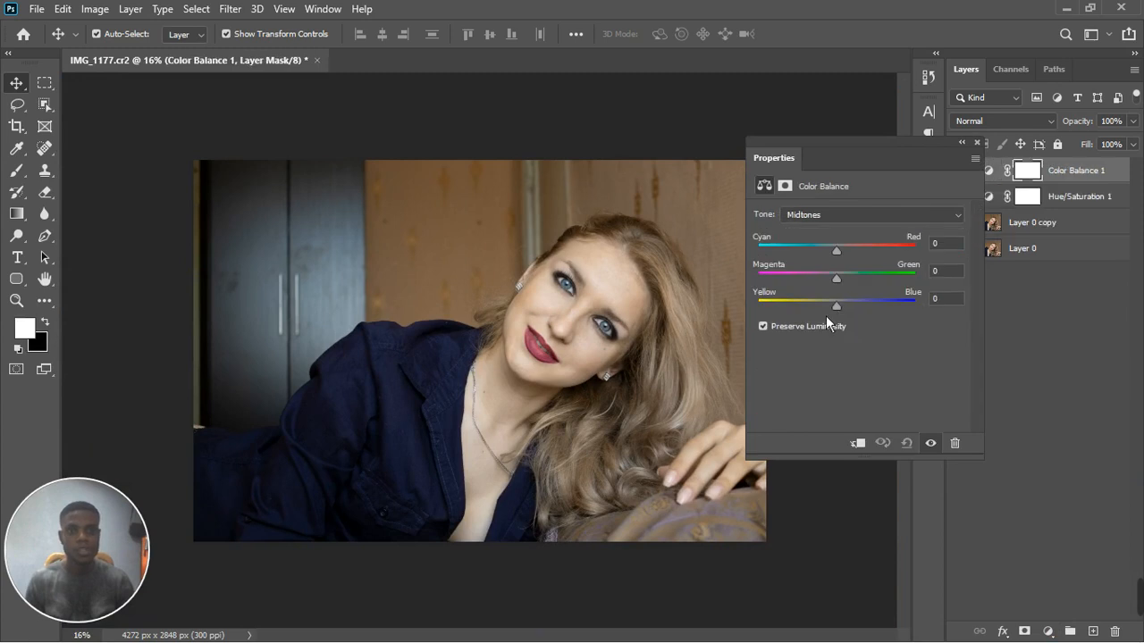
scroll(606, 323, up, 2)
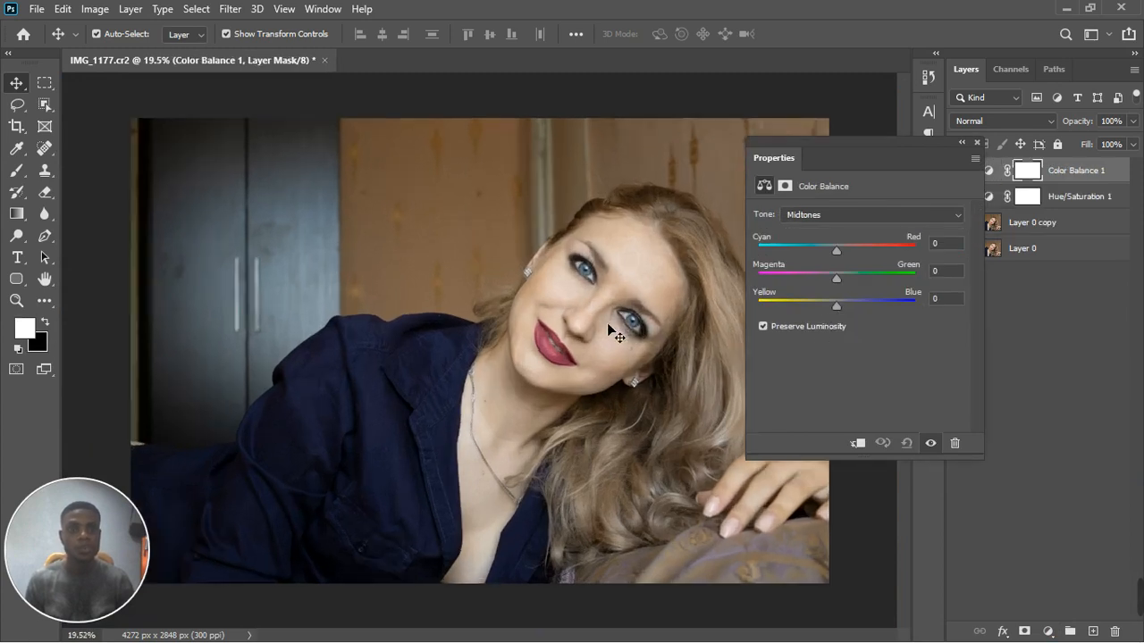
click(845, 260)
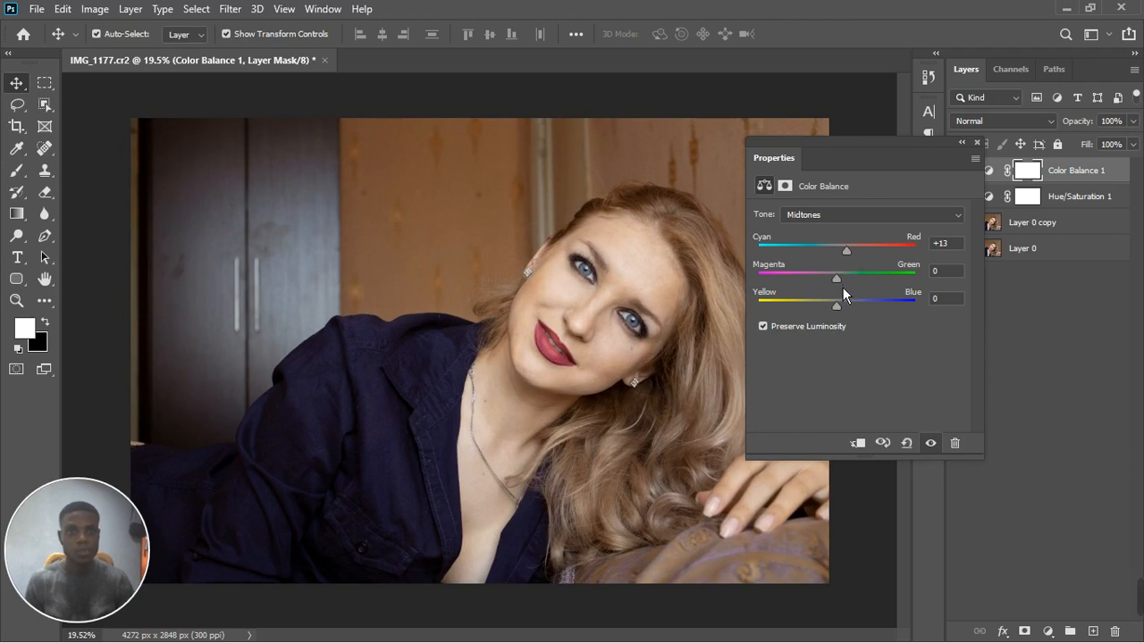
drag(843, 287, 839, 315)
- Set the Color Balance Highlights to Cyan-Red +6, Magenta-Green +2 and Yellow-Blue -6
click(846, 217)
click(839, 258)
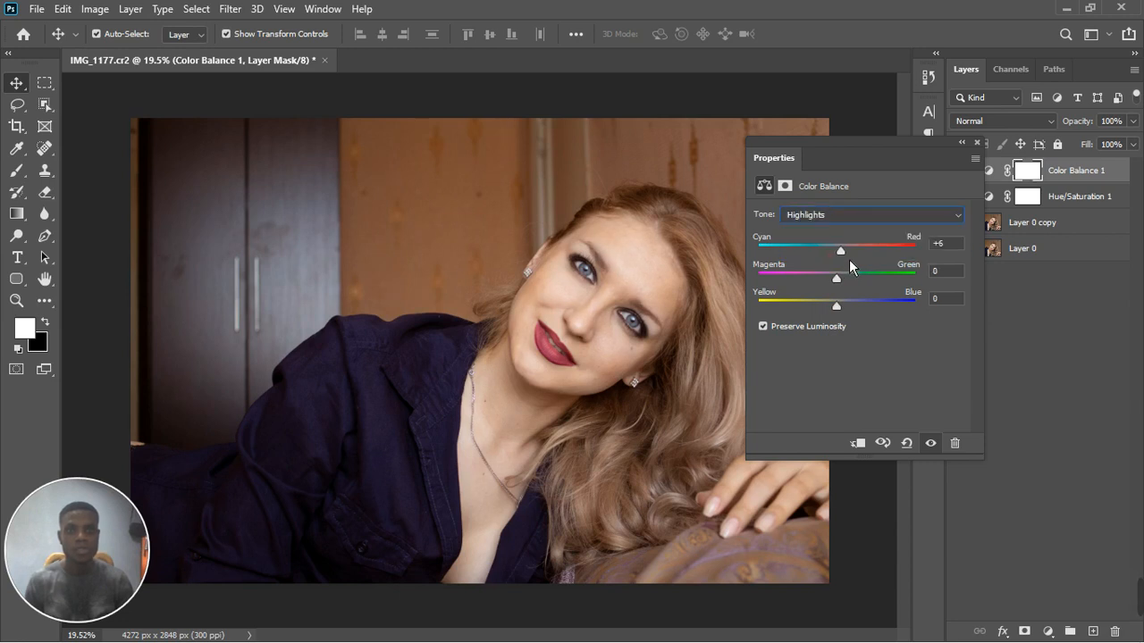
drag(843, 285, 843, 310)
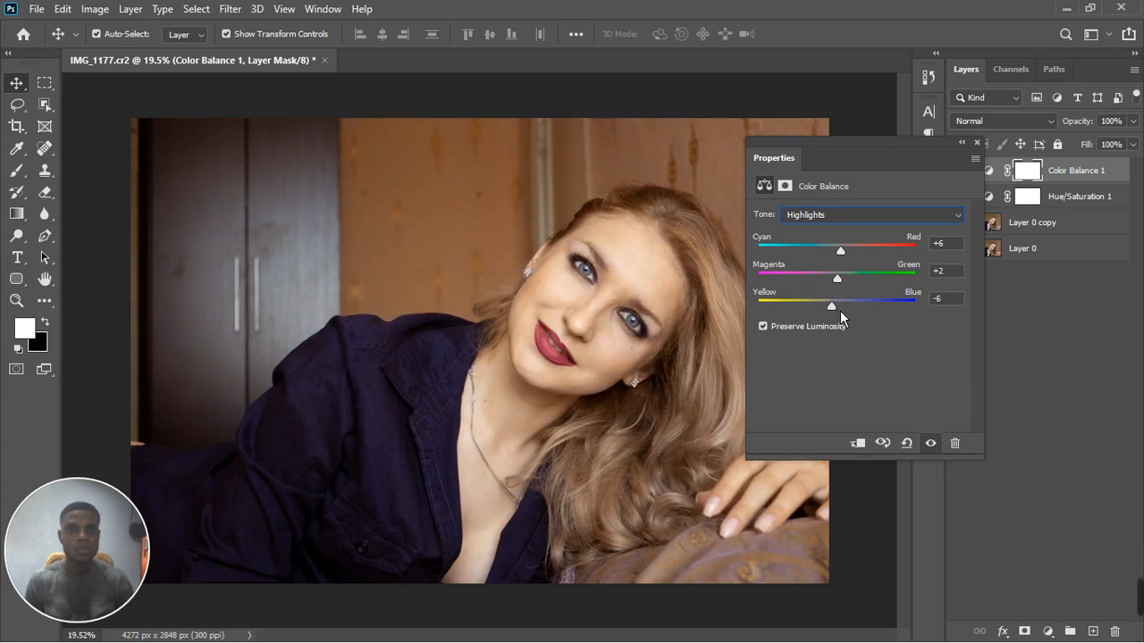
- Adjust the Yellow-Blue and Cyan-Red balance of the Shadows slightly in the Color Balance, and close its properties
click(847, 215)
click(833, 230)
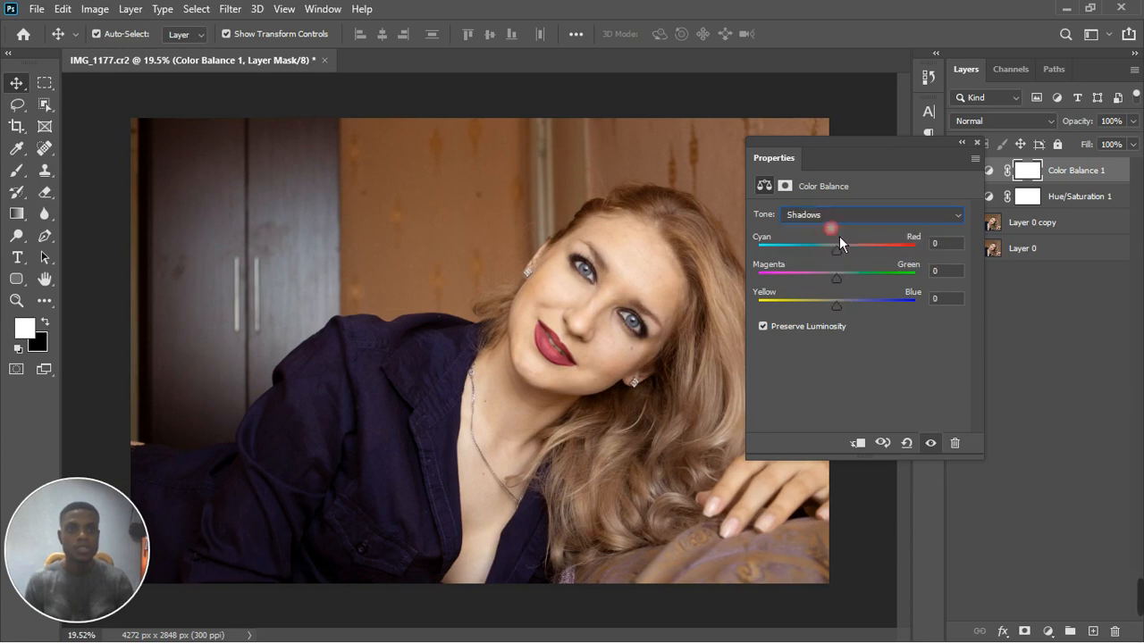
click(843, 311)
drag(843, 257, 847, 257)
click(977, 143)
- Compare the portrait with and without the Color Balance and the Hue/Saturation adjustments, both up close and as a whole
scroll(645, 318, down, 4)
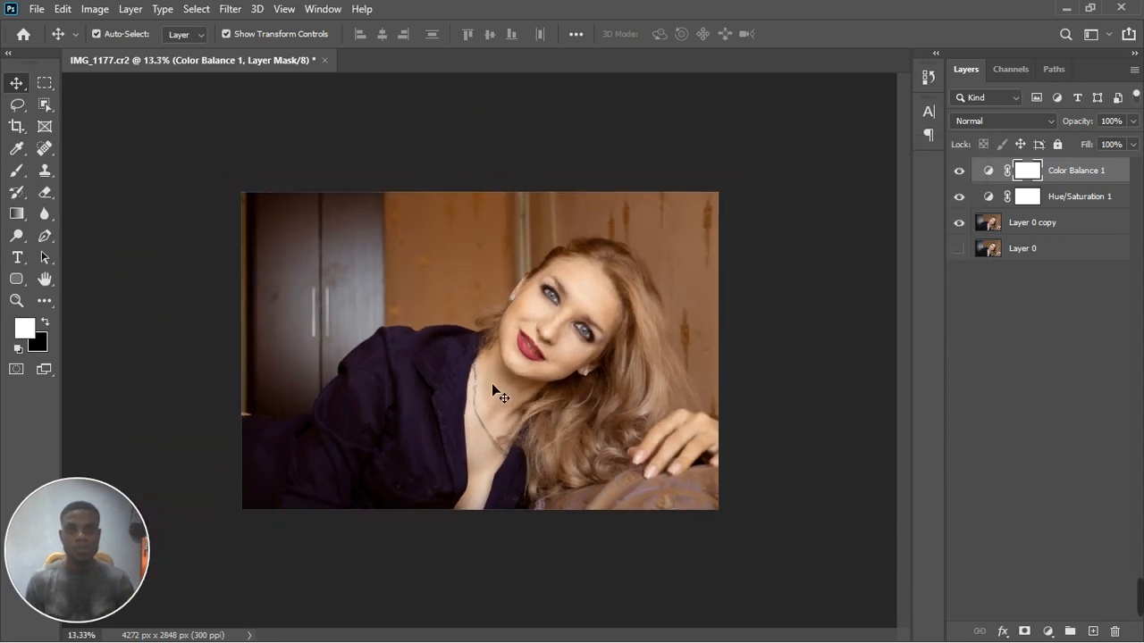
scroll(491, 384, up, 1)
scroll(491, 383, up, 1)
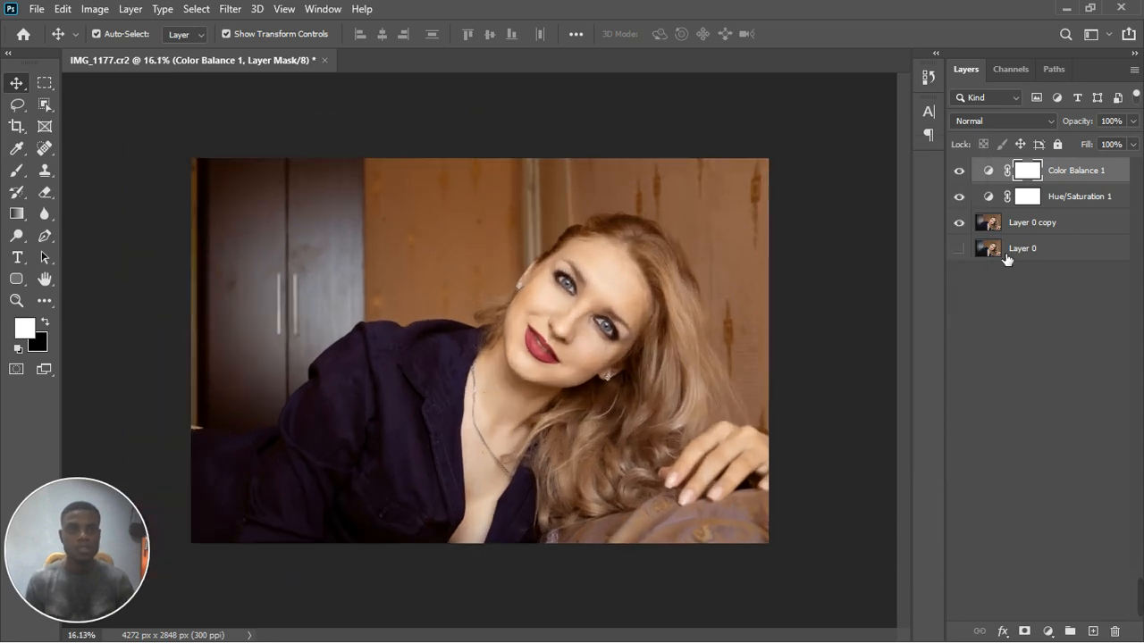
click(959, 171)
click(959, 170)
scroll(628, 311, up, 8)
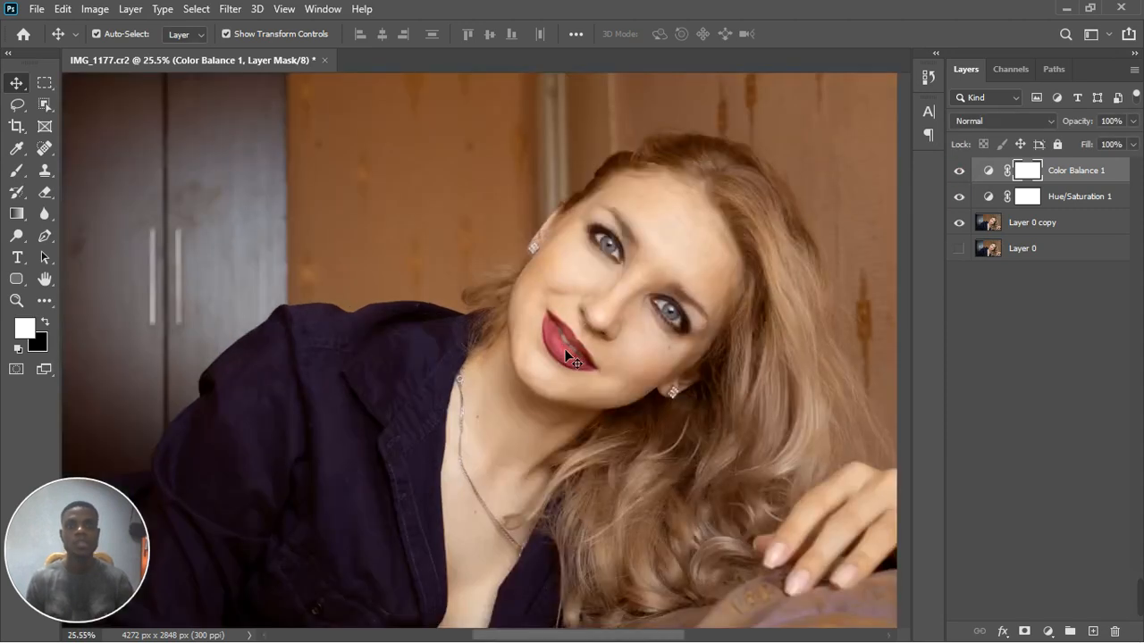
scroll(628, 311, down, 3)
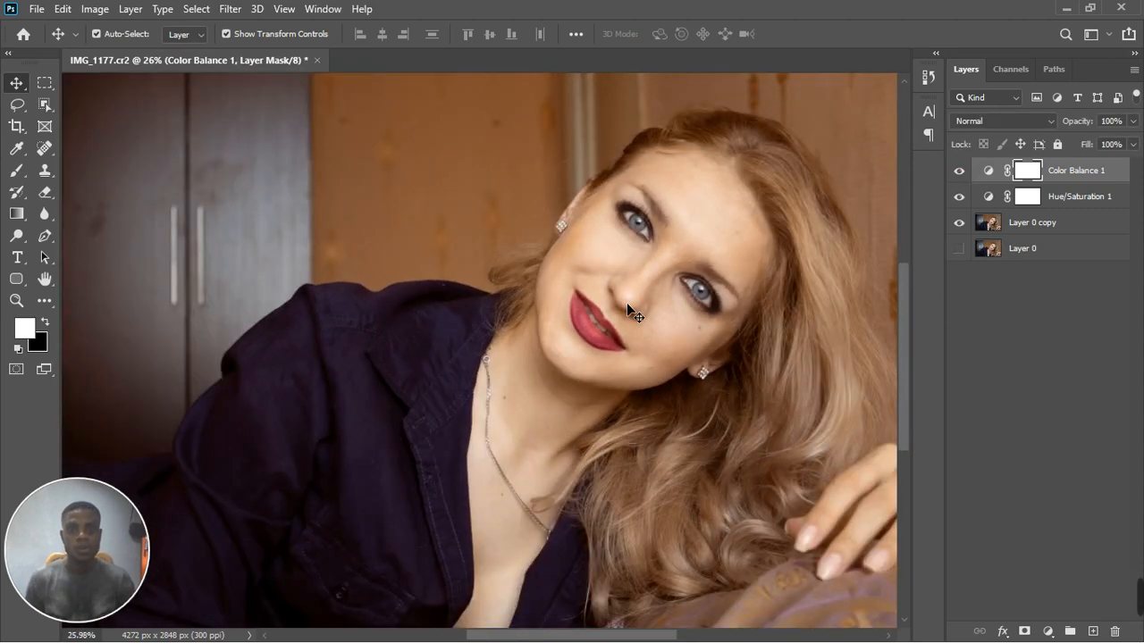
scroll(623, 376, down, 1)
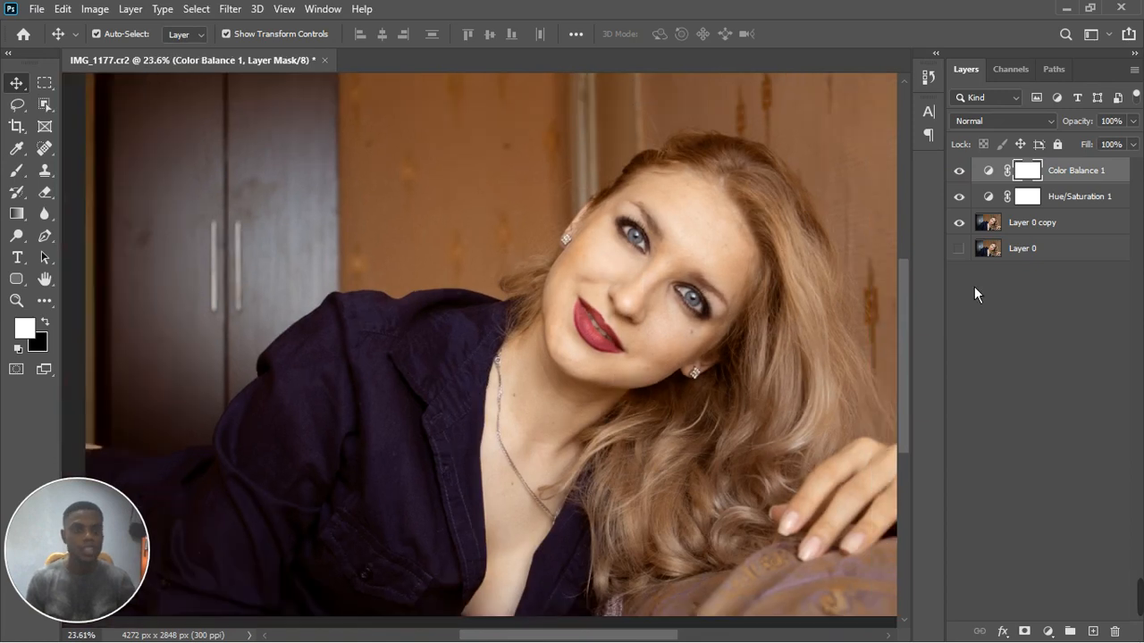
click(962, 198)
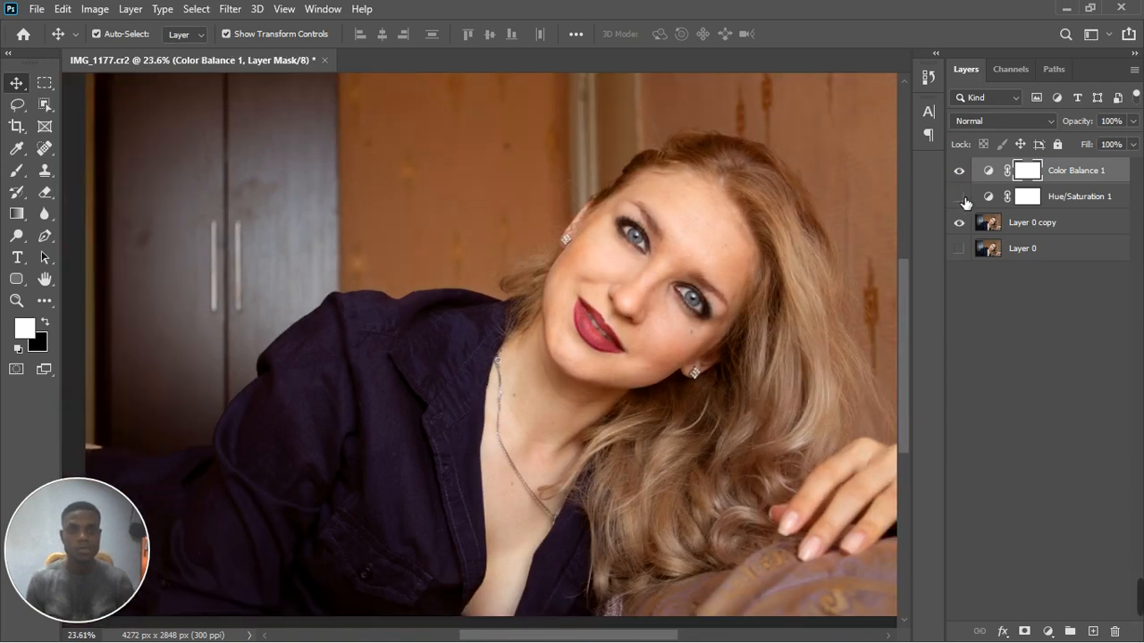
click(962, 197)
click(965, 172)
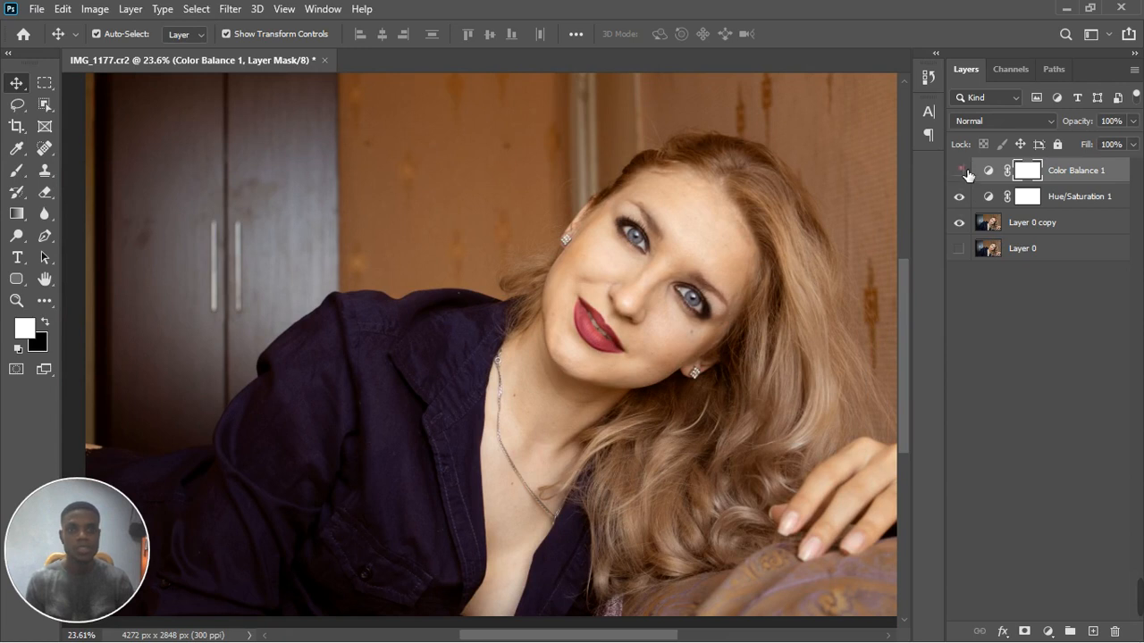
click(965, 172)
click(965, 172)
- Hide the Color Balance layer and examine the facial skin up close and across the whole portrait
scroll(603, 309, down, 2)
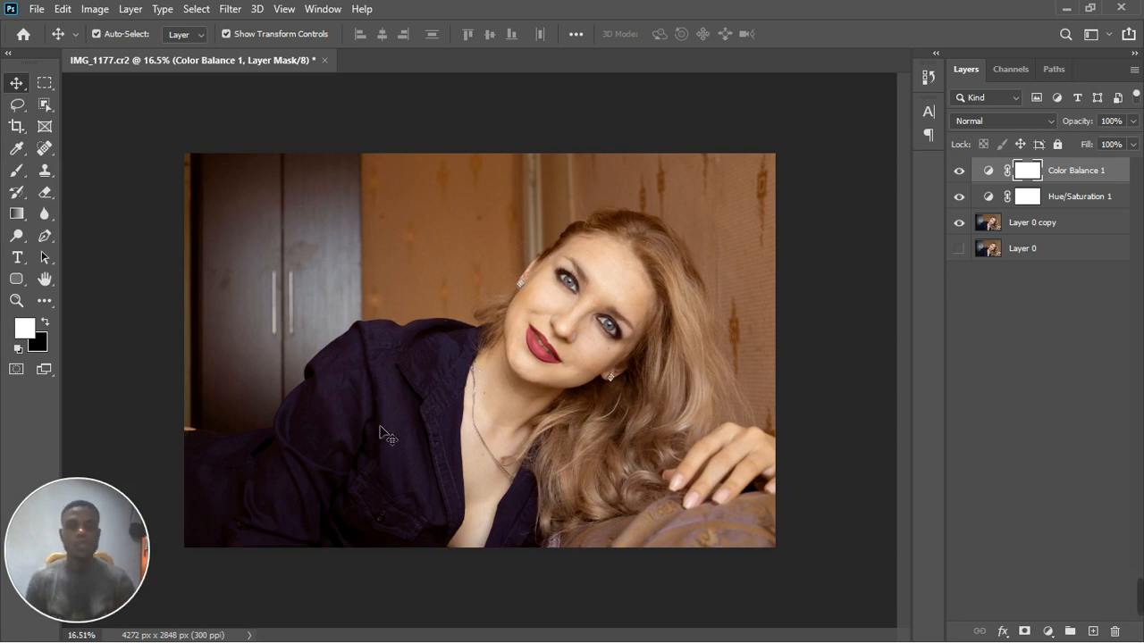
click(965, 172)
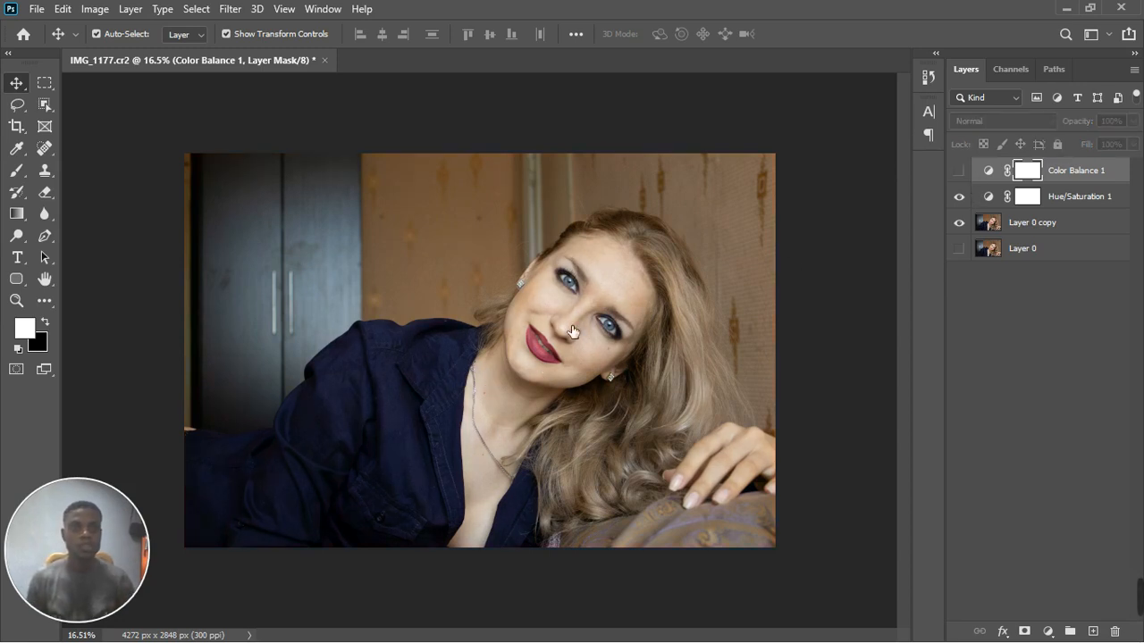
scroll(559, 321, up, 4)
scroll(695, 268, up, 5)
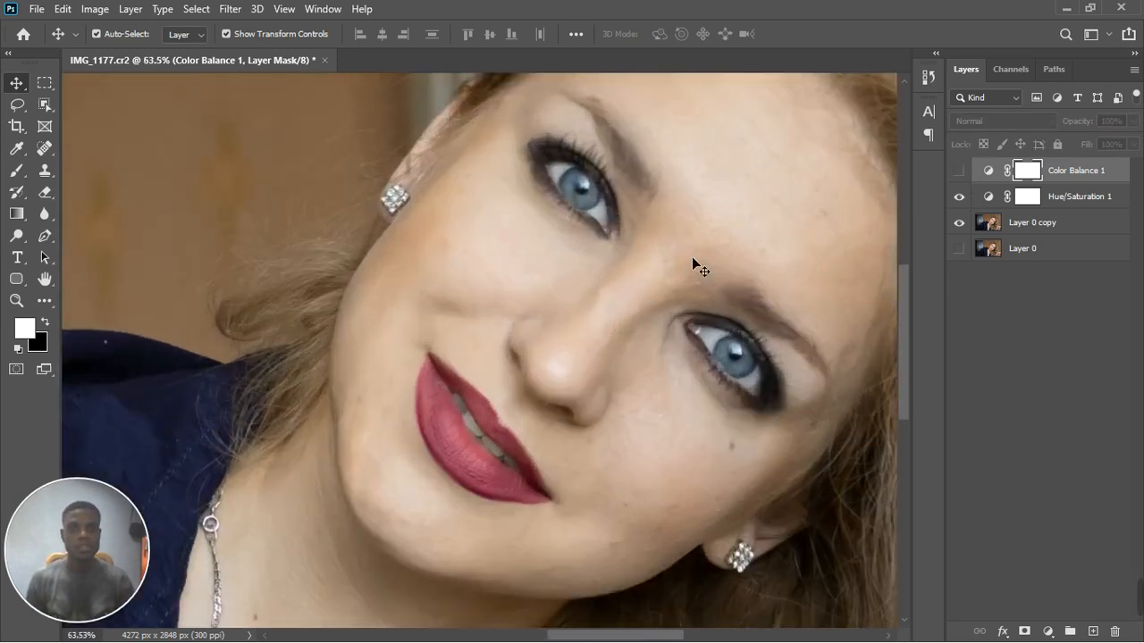
scroll(659, 408, down, 3)
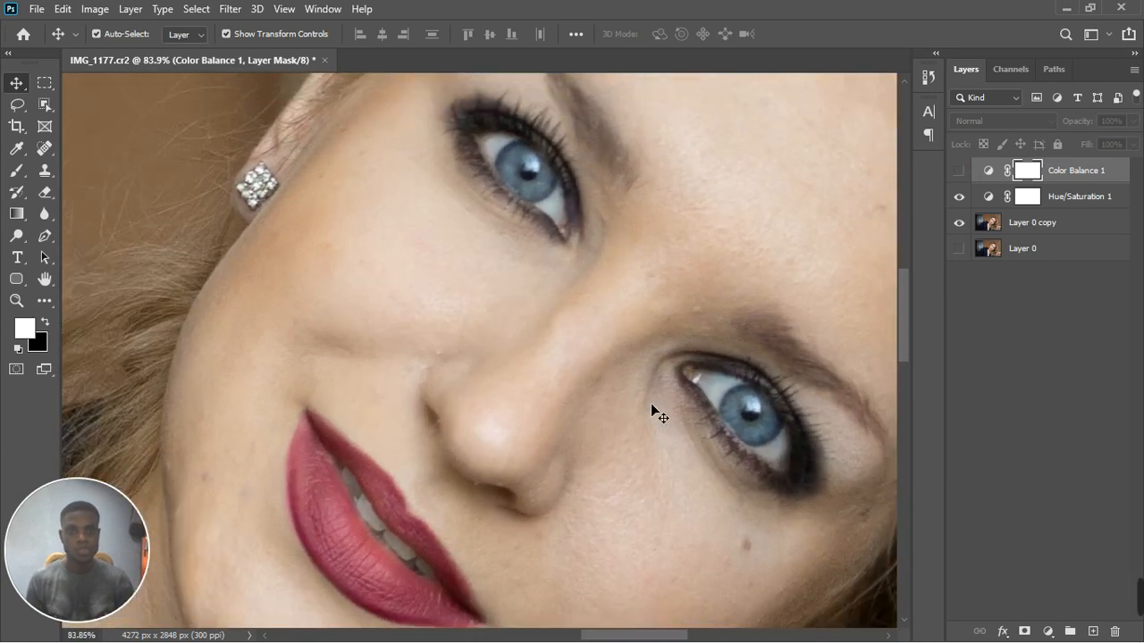
scroll(598, 420, down, 3)
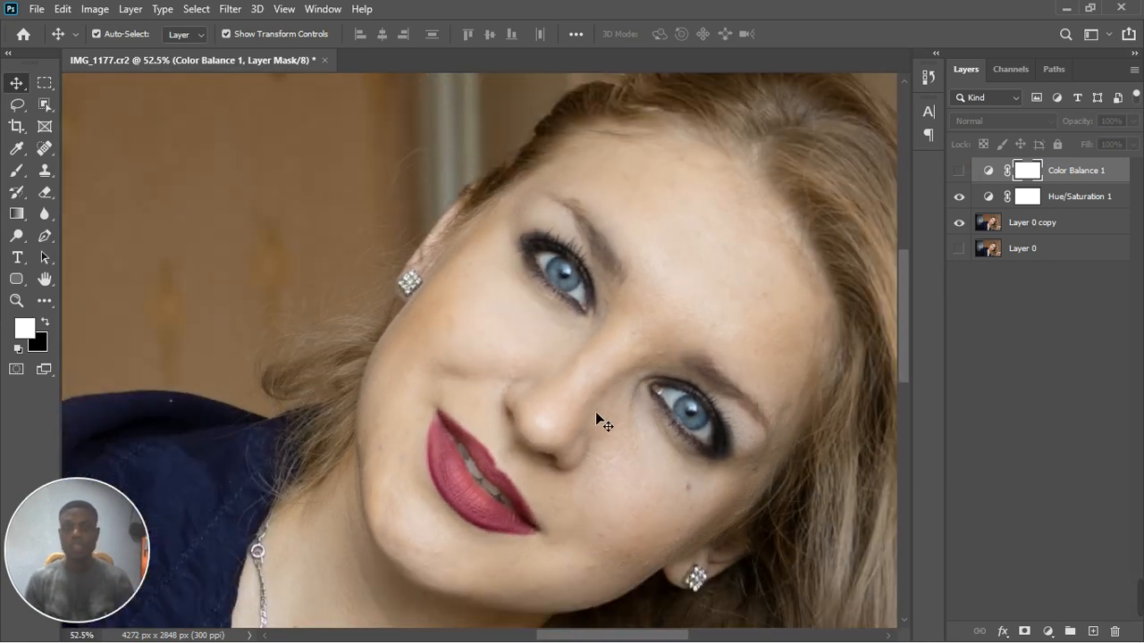
scroll(598, 421, down, 2)
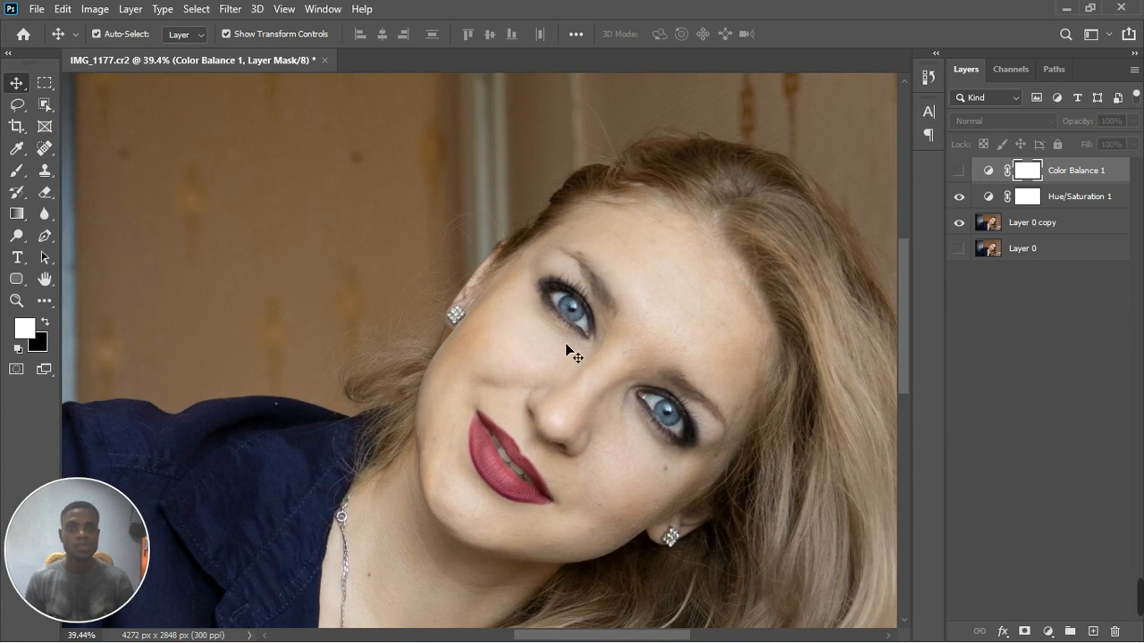
scroll(568, 348, down, 4)
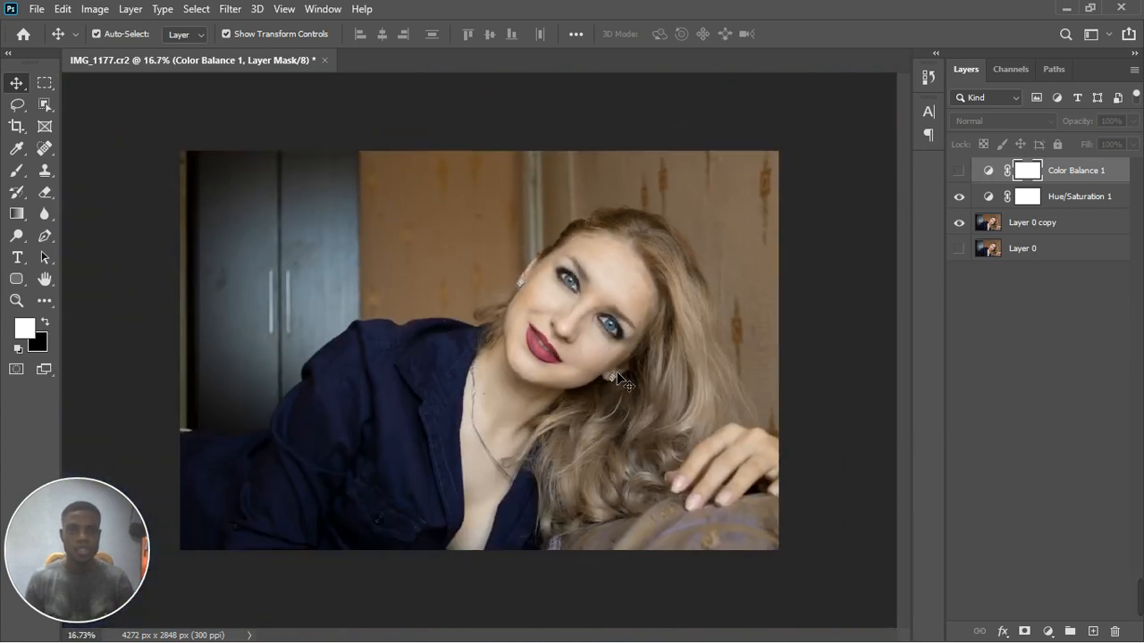
scroll(616, 345, up, 2)
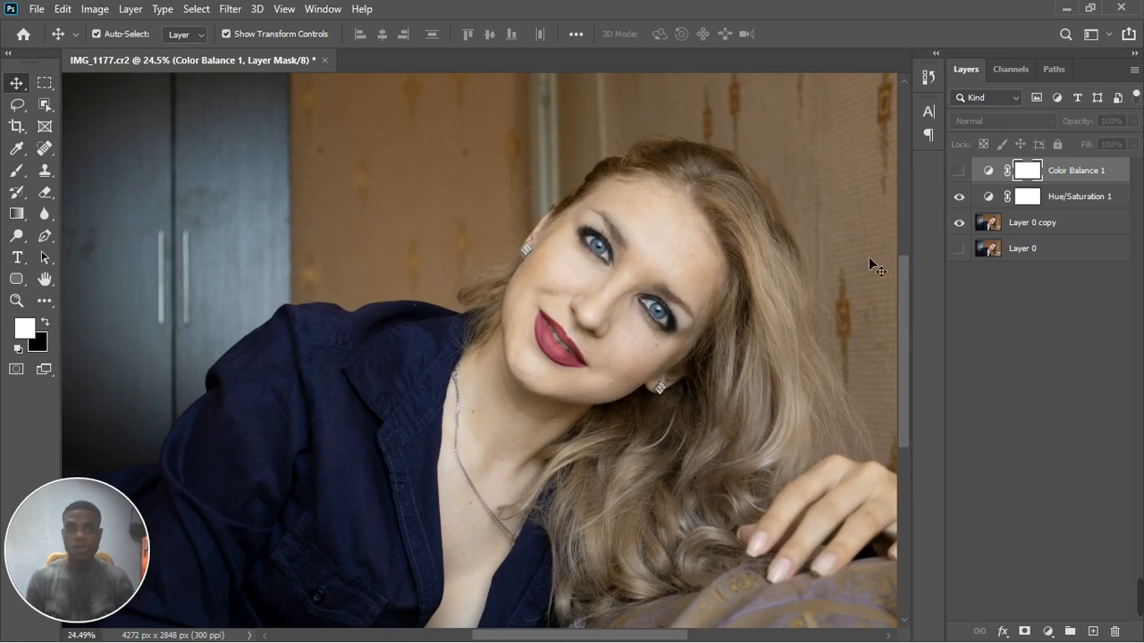
- Hide Hue/Saturation 1, add a new Hue/Saturation adjustment above Layer 0 copy, and sample the chest skin to target its color range
click(959, 196)
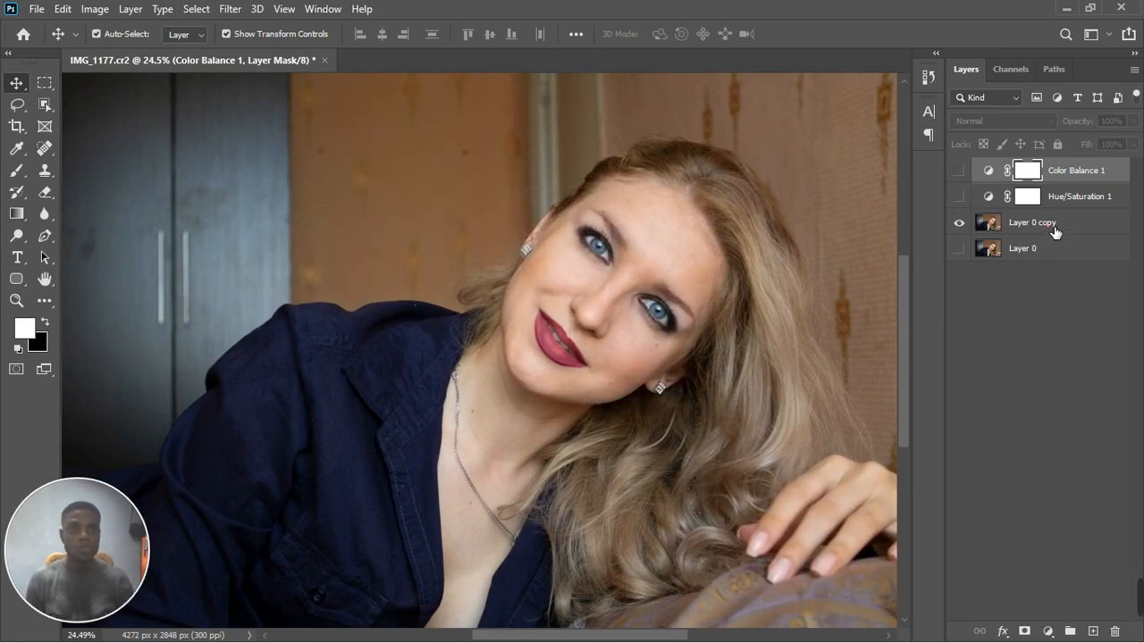
click(1053, 225)
click(1053, 632)
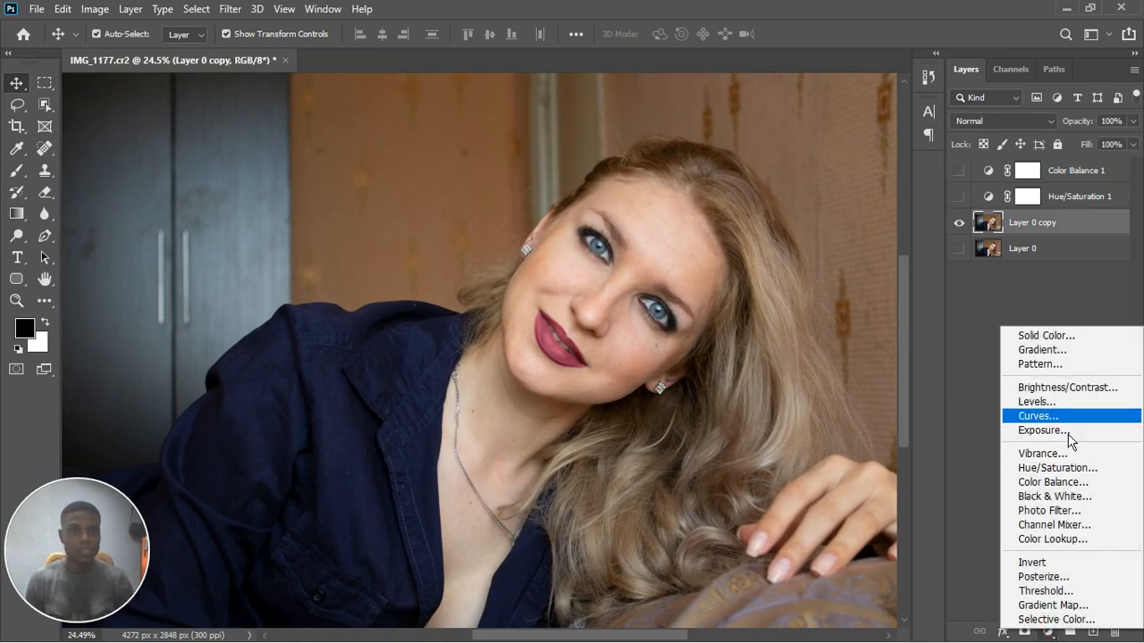
click(1062, 468)
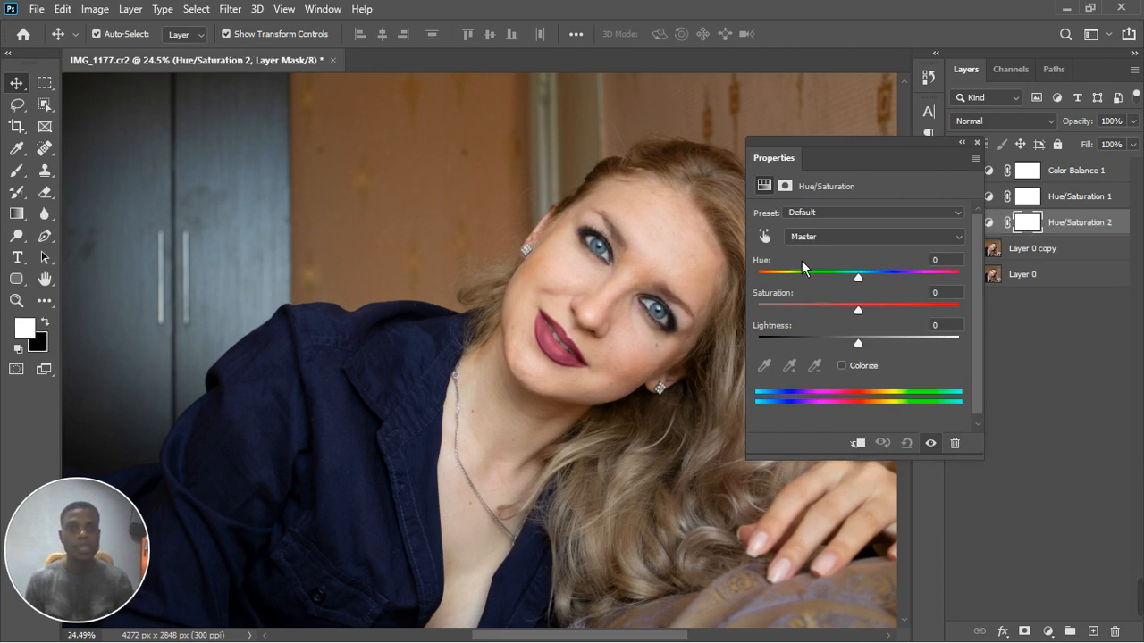
click(765, 236)
click(461, 529)
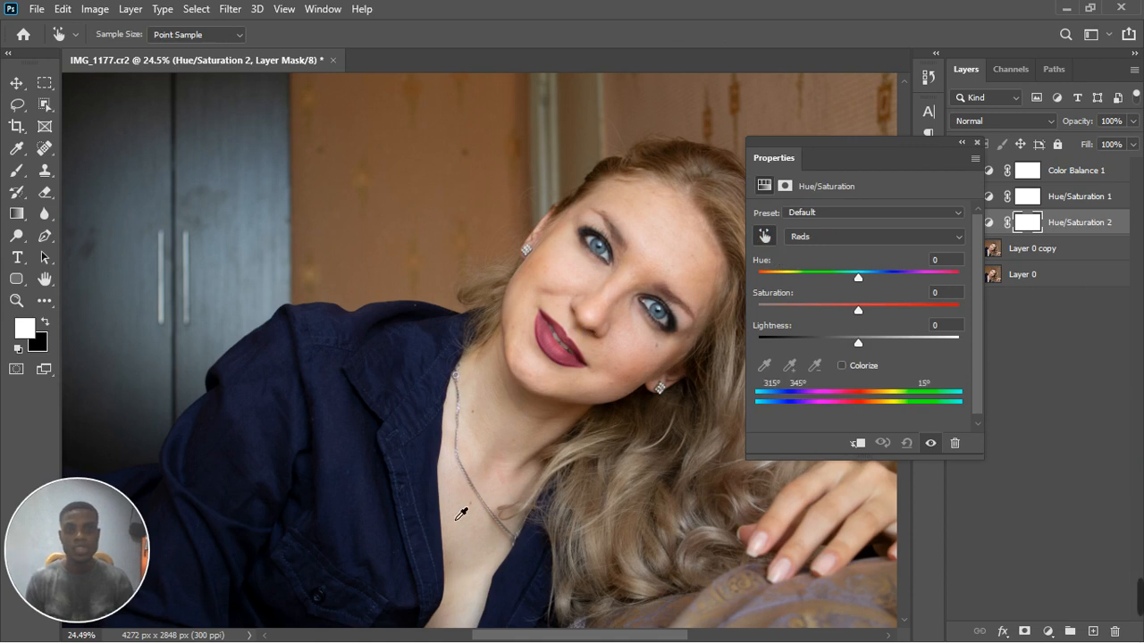
- Set the Reds' Hue to +65, shift their range to 303°/319° and 345°\10°, preview the lips with and without it, and close the properties
drag(858, 277, 919, 277)
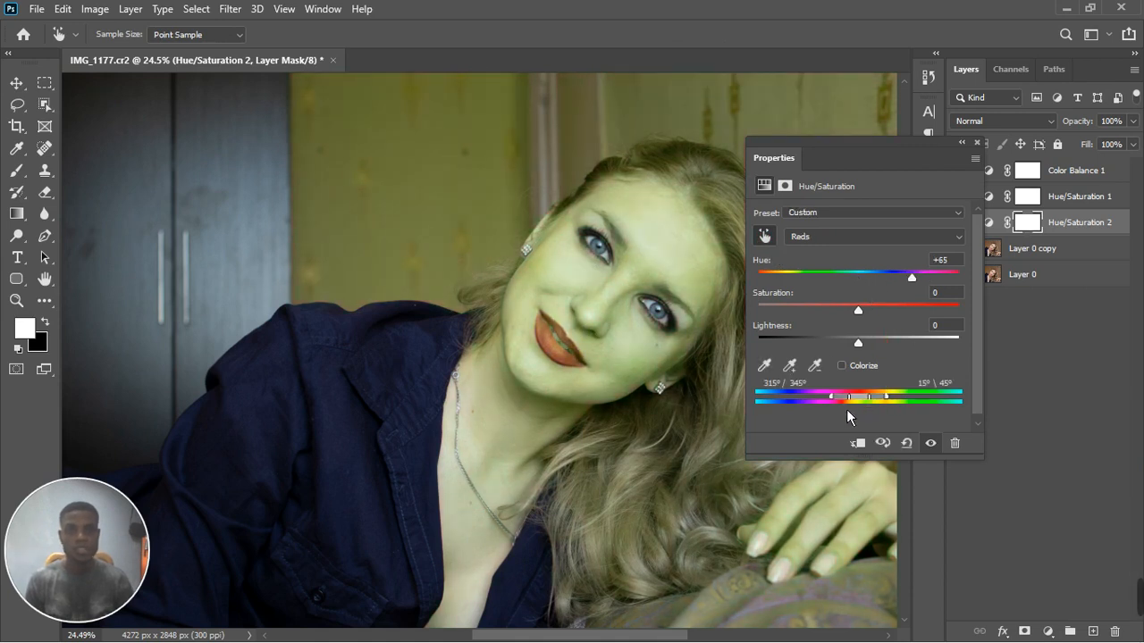
mouse_move(868, 407)
mouse_down()
mouse_move(825, 405)
mouse_move(890, 402)
mouse_move(872, 406)
mouse_up()
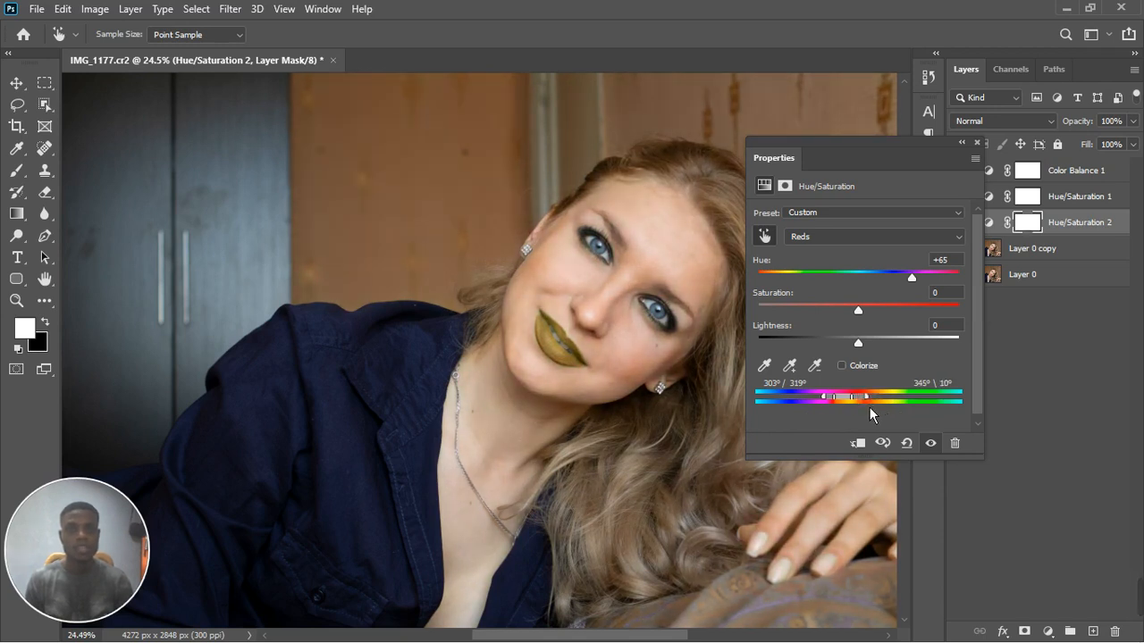
click(931, 443)
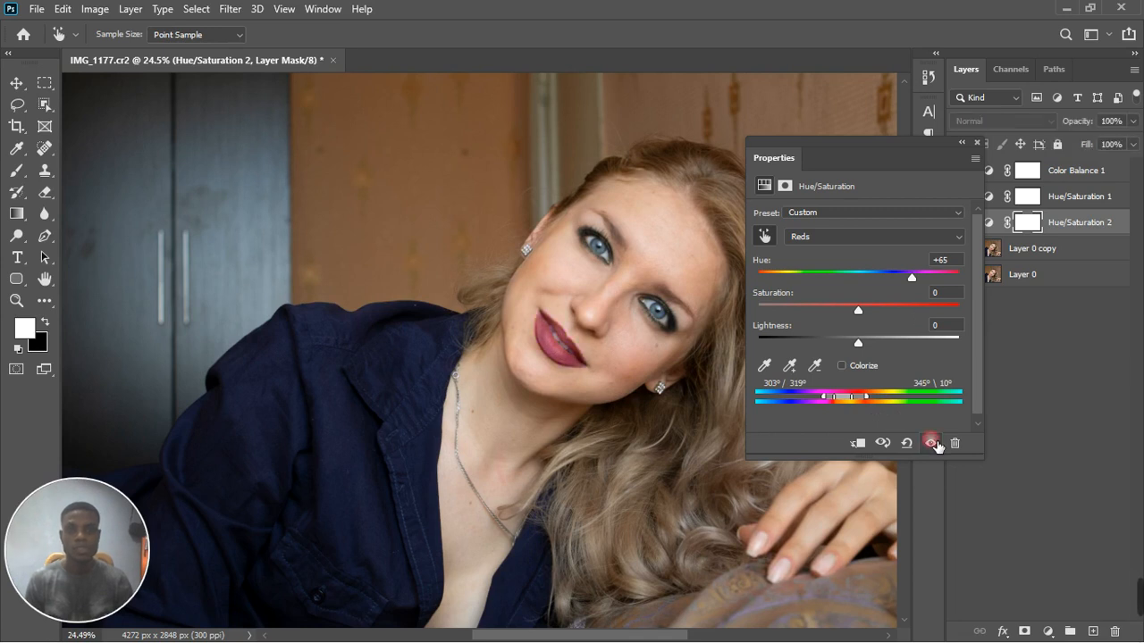
click(932, 443)
click(977, 143)
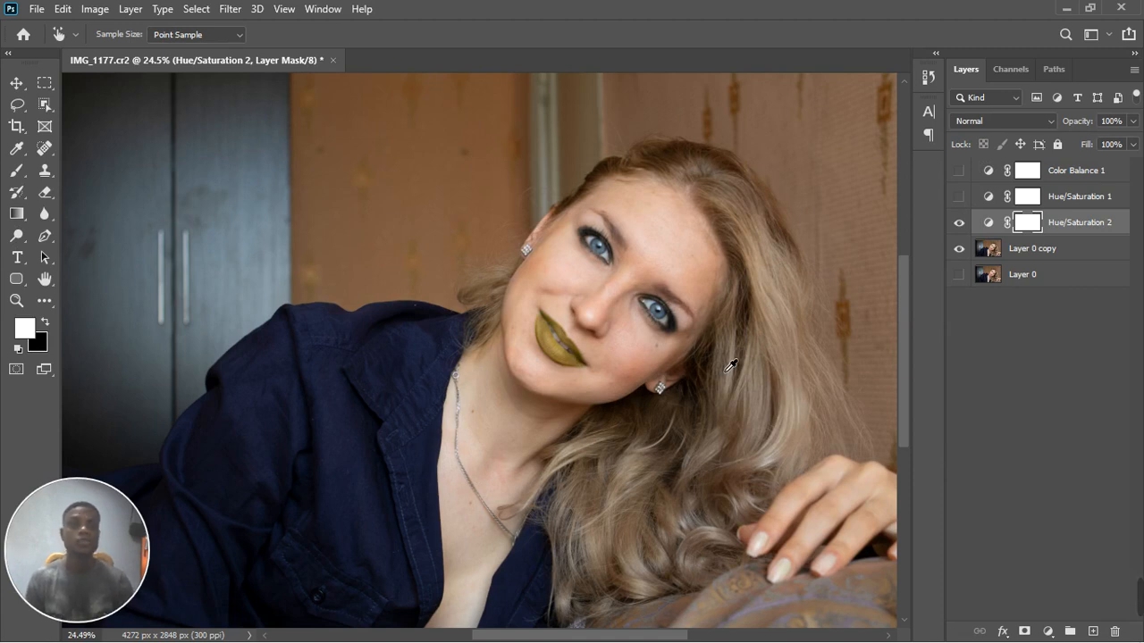
- Hide Hue/Saturation 2 and show the Hue/Saturation 1 and Color Balance 1 layers again
click(958, 197)
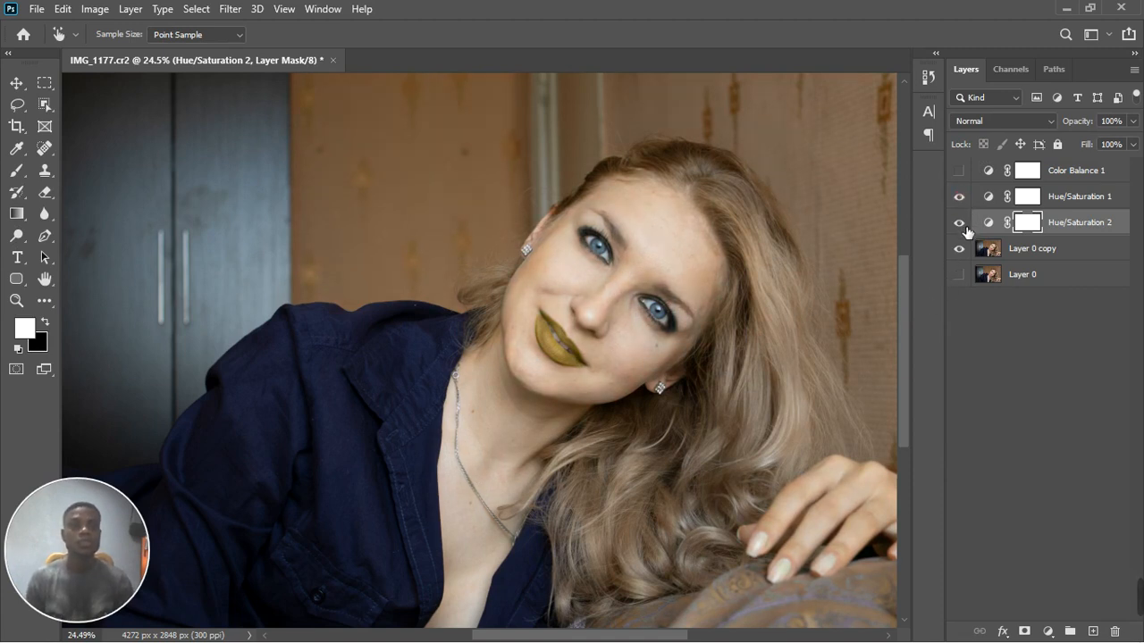
click(959, 223)
click(960, 170)
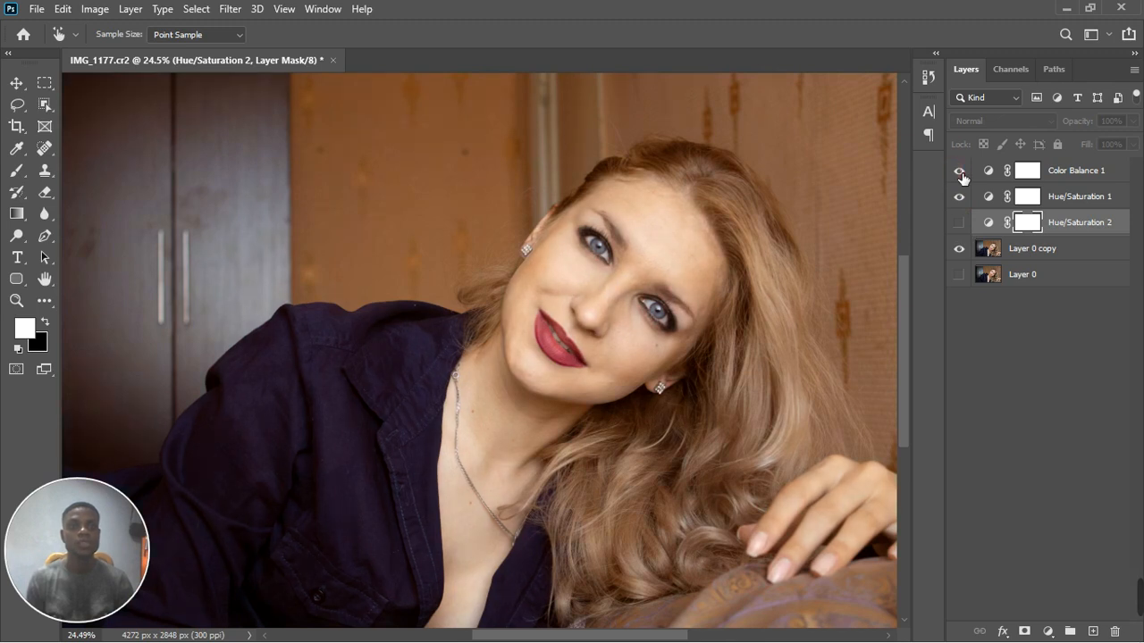